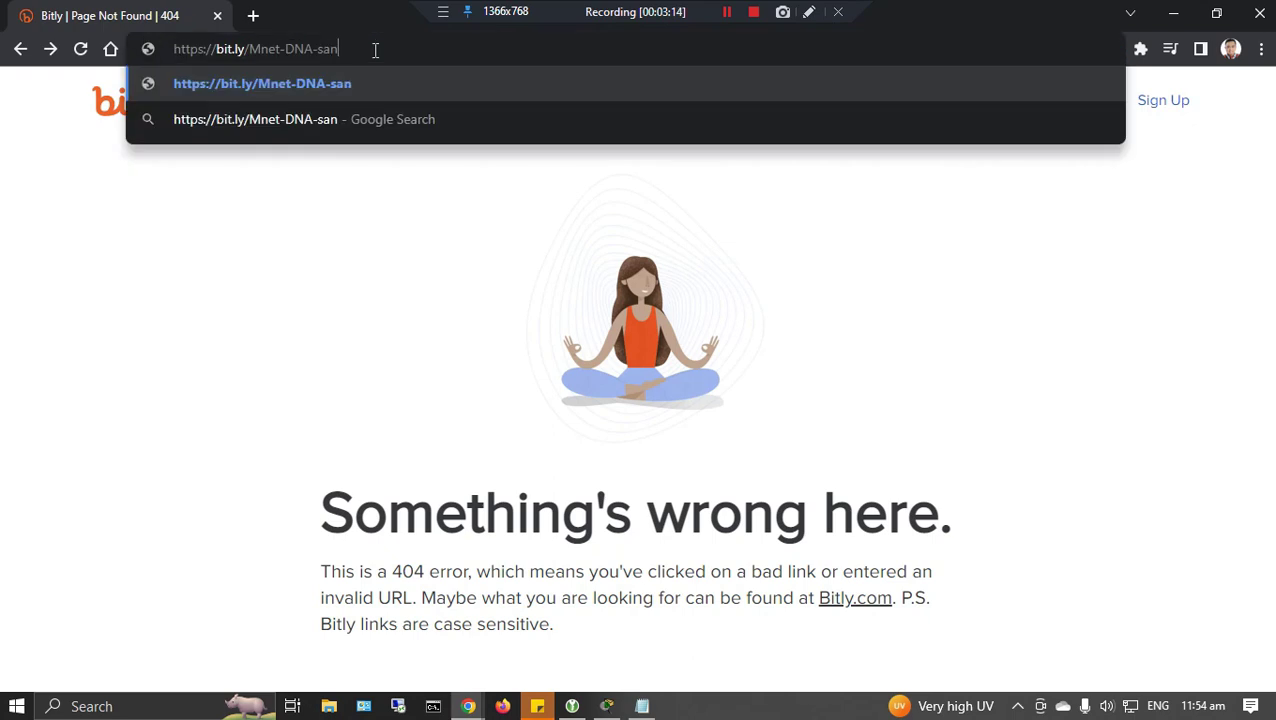
Sign in to DevNet with a Google account, choosing Network / Infra engineering as the focus area.
key("Return")
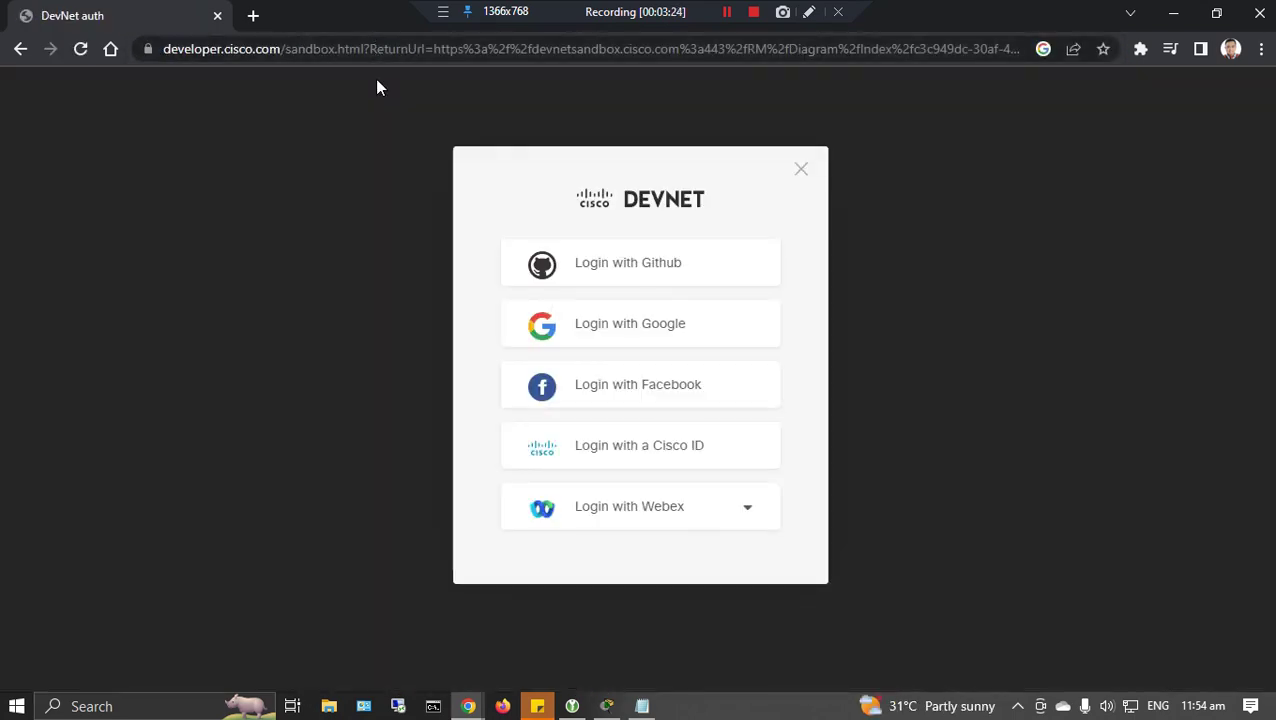
left_click(648, 333)
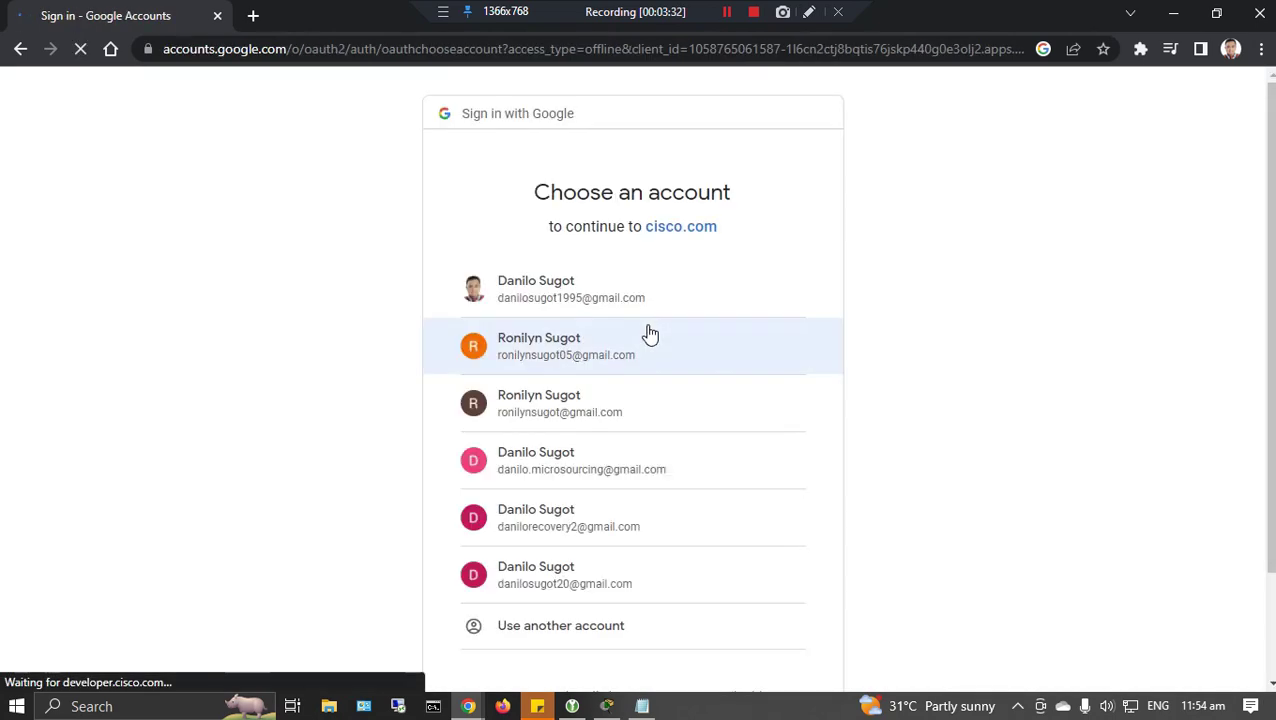
left_click(642, 318)
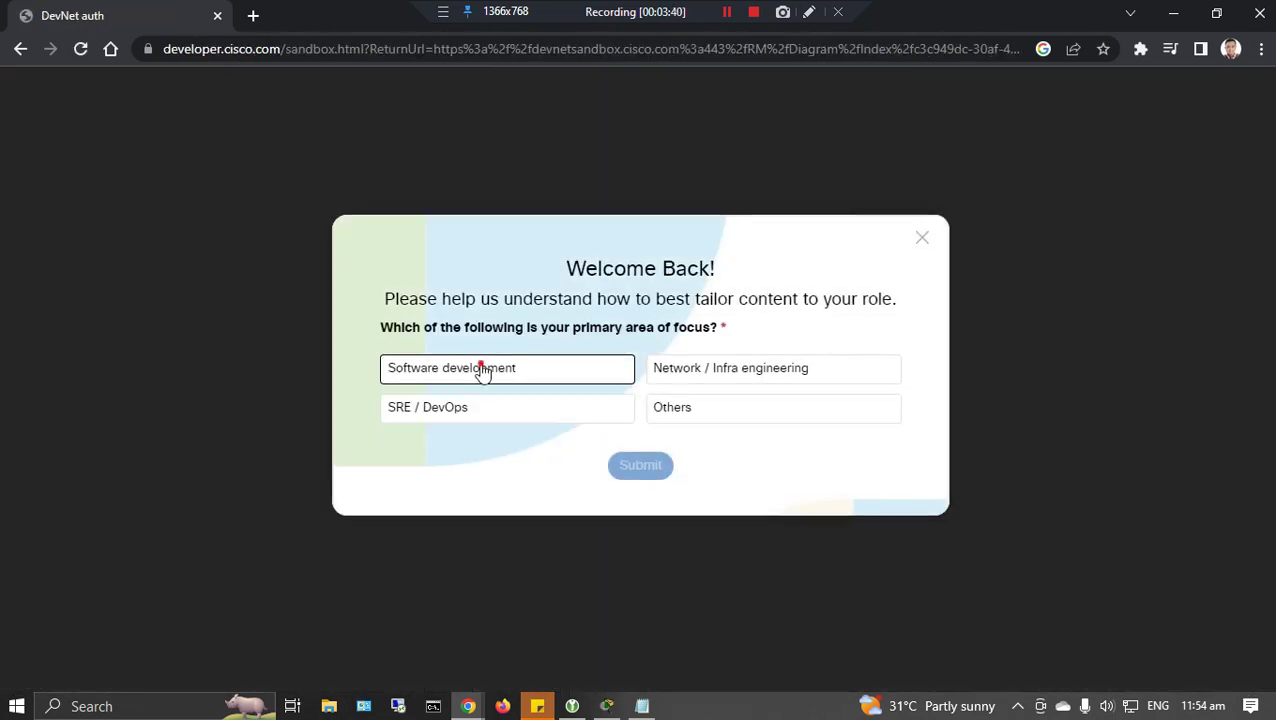
left_click(484, 369)
left_click(700, 369)
left_click(640, 465)
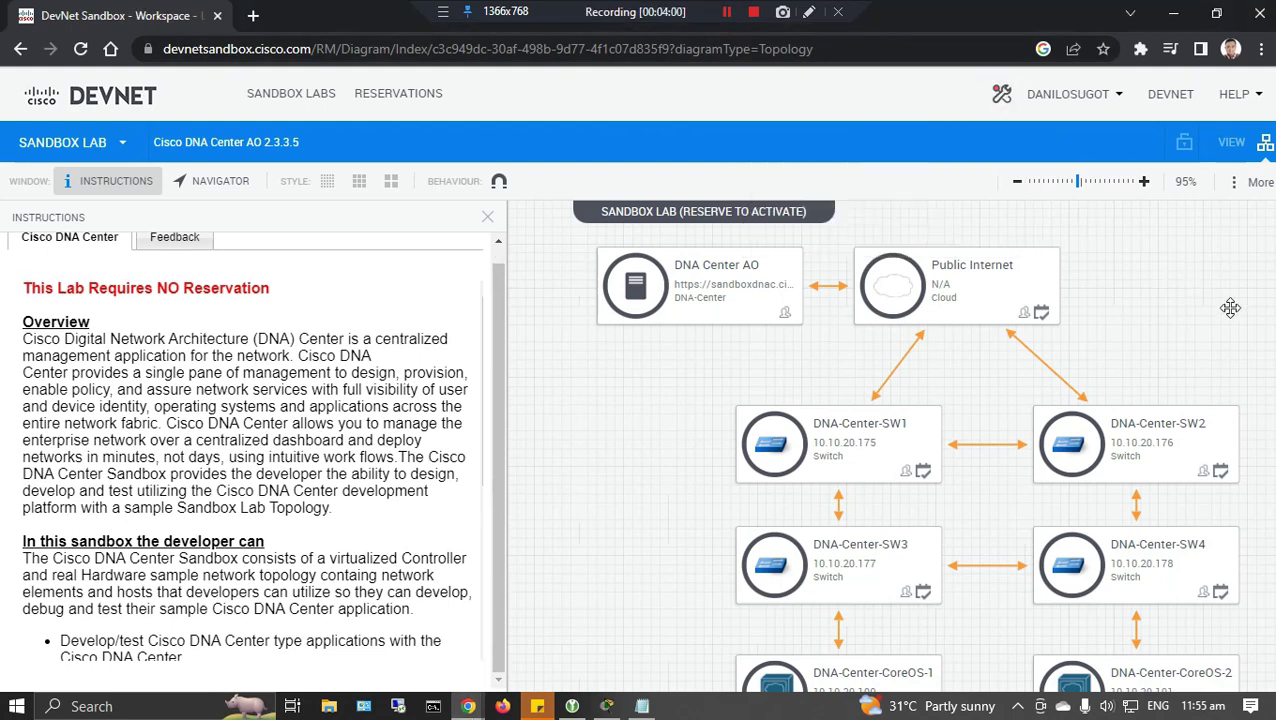
Inspect the topology nodes: DNA Center AO, Public Internet, switches SW1 and SW2, and CoreOS-1 and CoreOS-2.
left_click(612, 279)
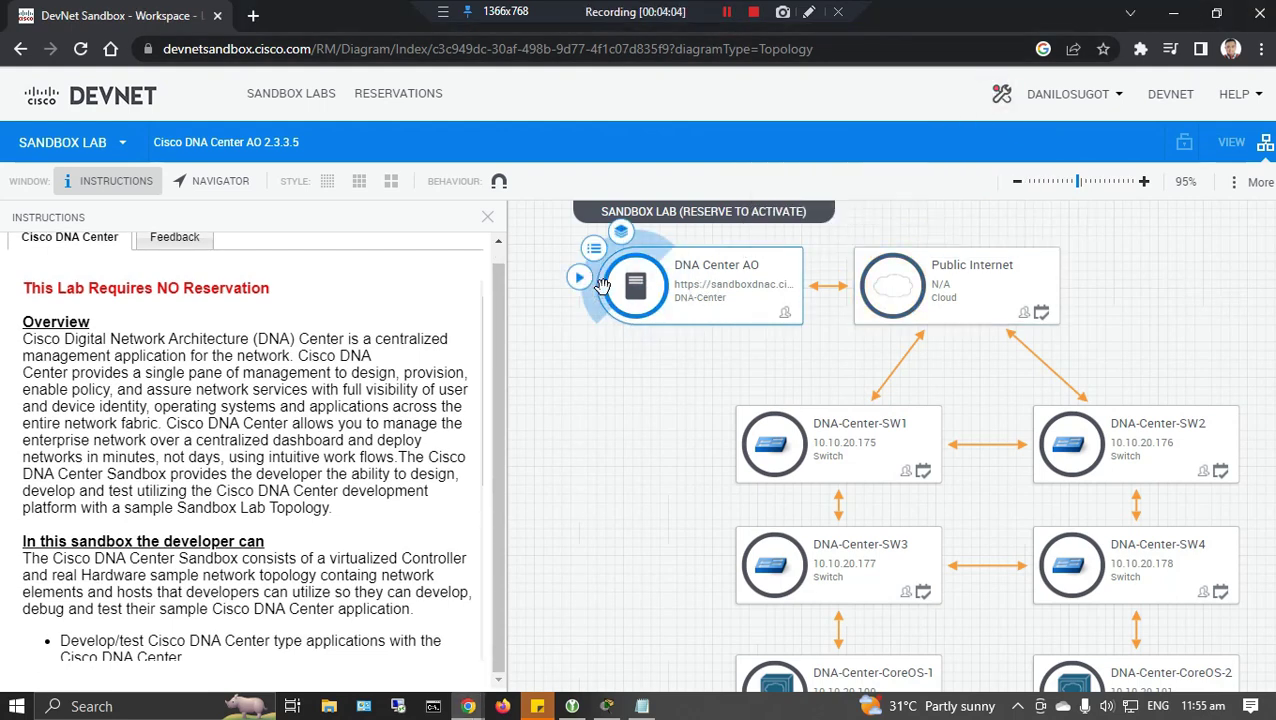
left_click(889, 297)
left_click(722, 427)
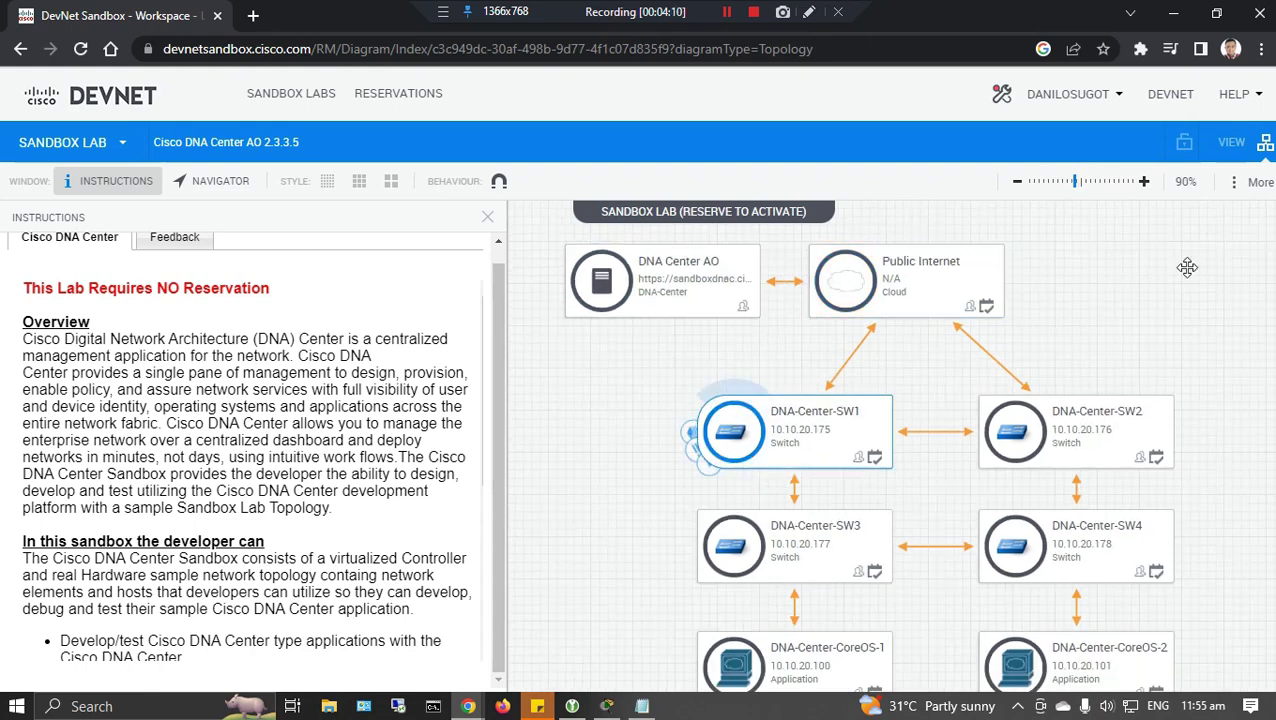
scroll(1228, 326, "down", 1)
left_click(1228, 326)
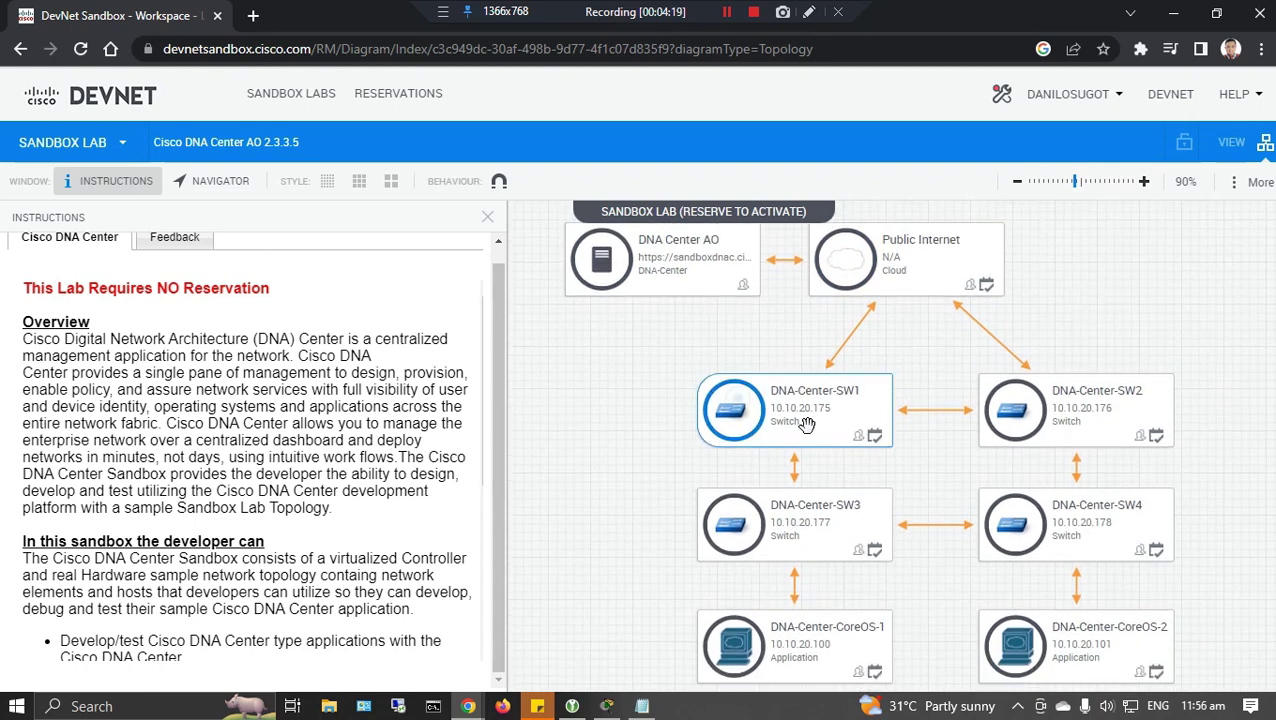
left_click(1043, 415)
left_click(716, 653)
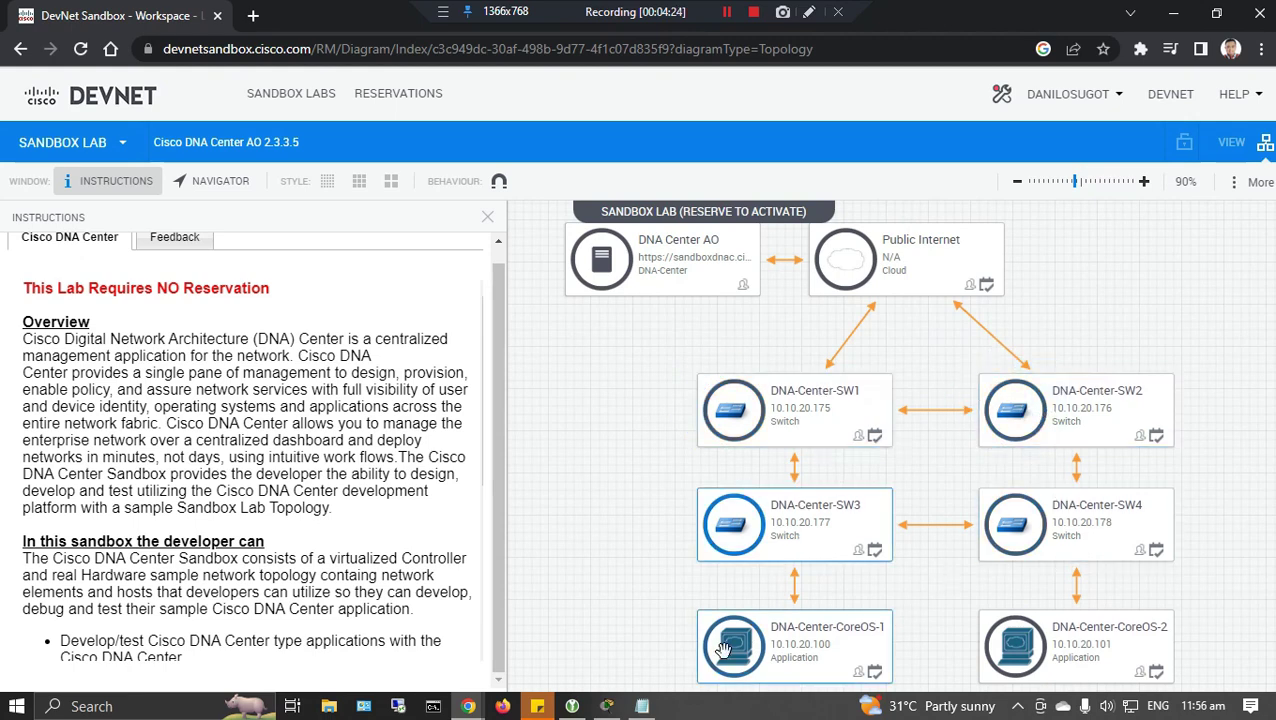
left_click(1015, 645)
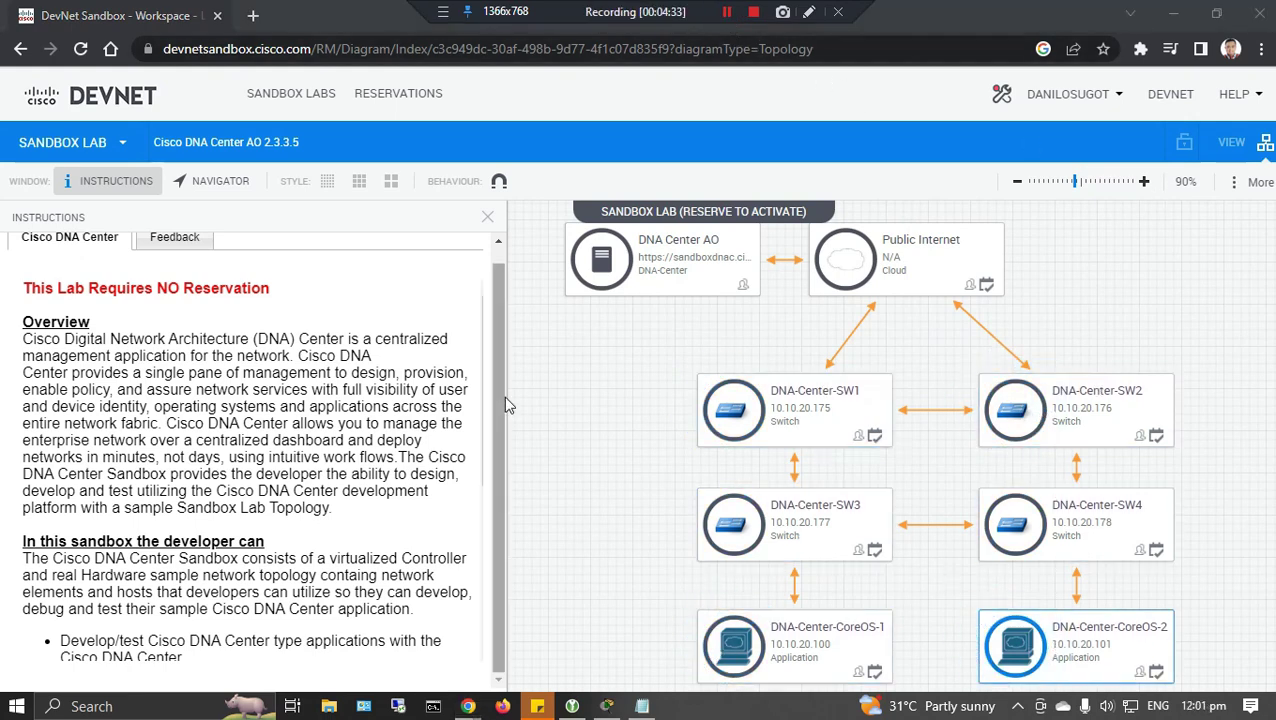
Open the sandboxdnac.cisco.com link from the Sandbox Access instructions.
left_click(481, 330)
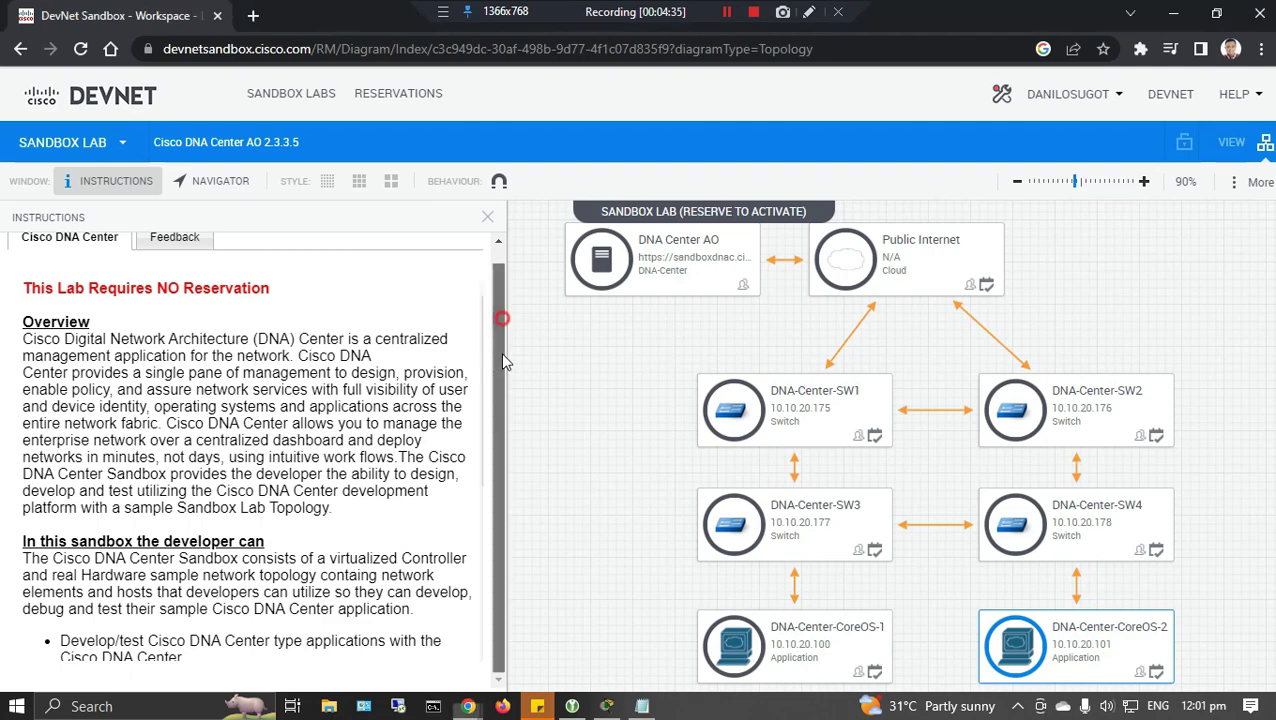
scroll(478, 450, "down", 3)
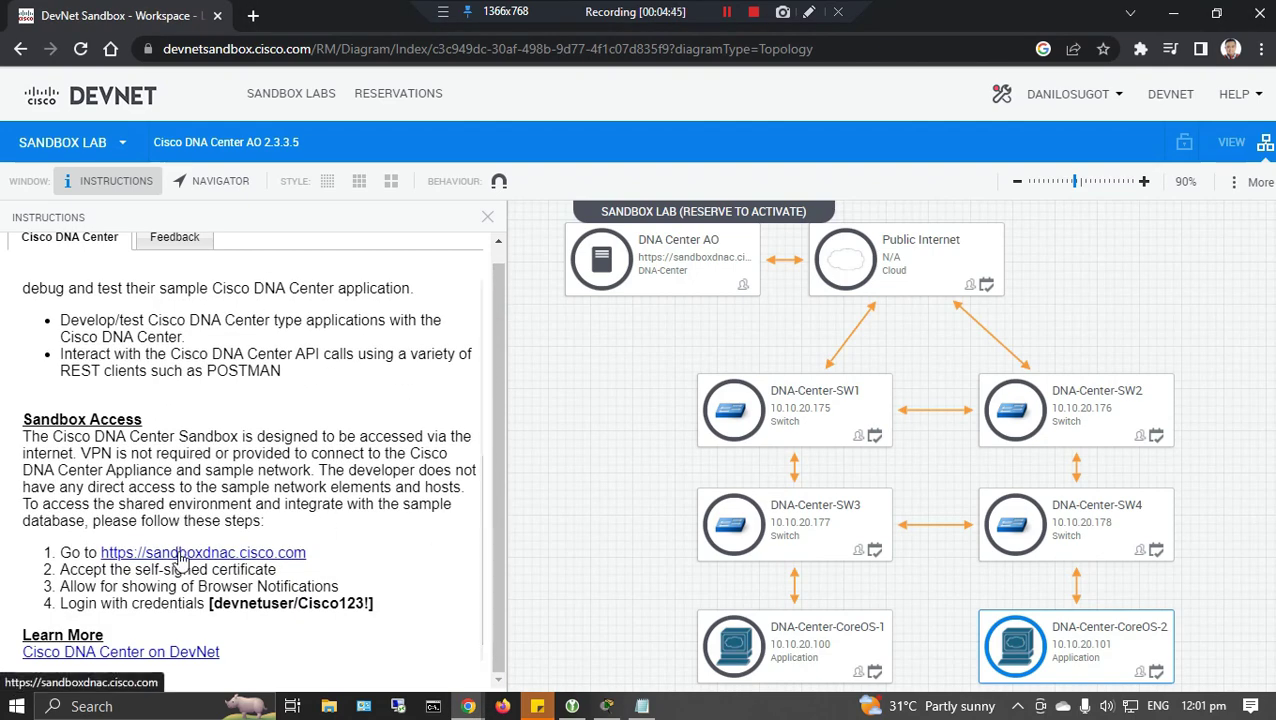
left_click(180, 550)
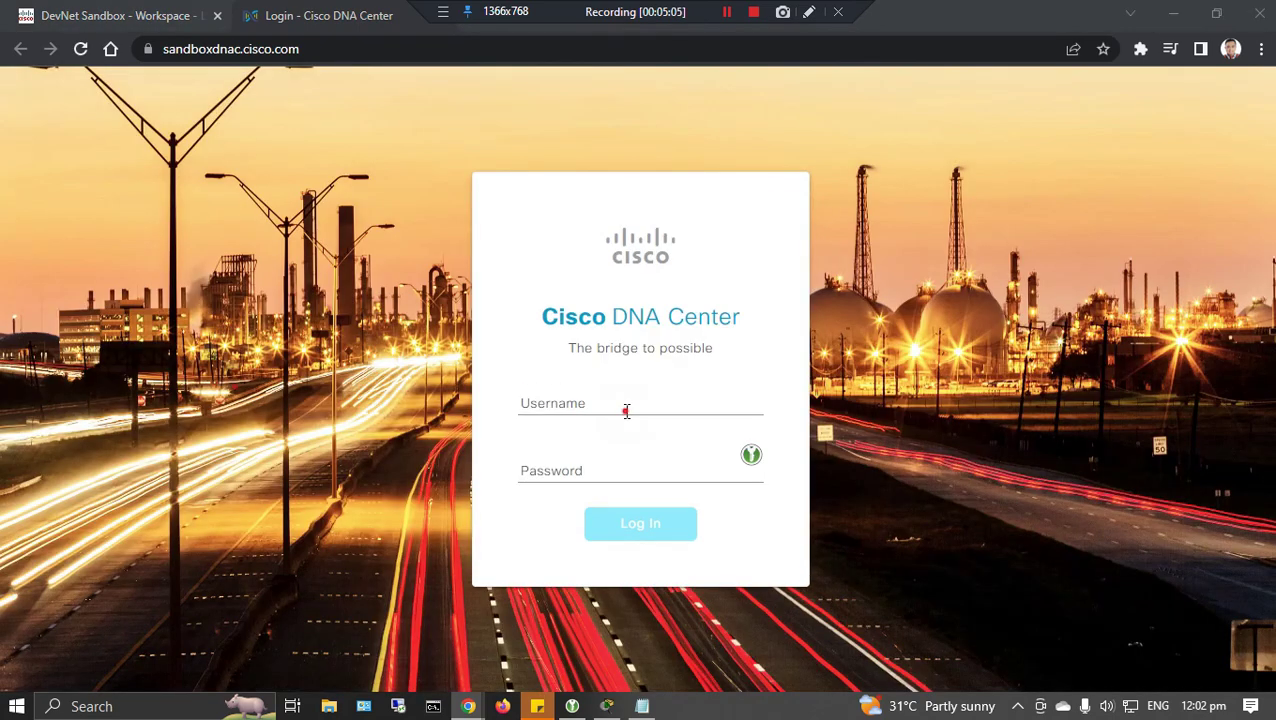
Log in to DNA Center with the sandbox username and password, correcting the mistyped password.
left_click(627, 411)
type("devnetuser")
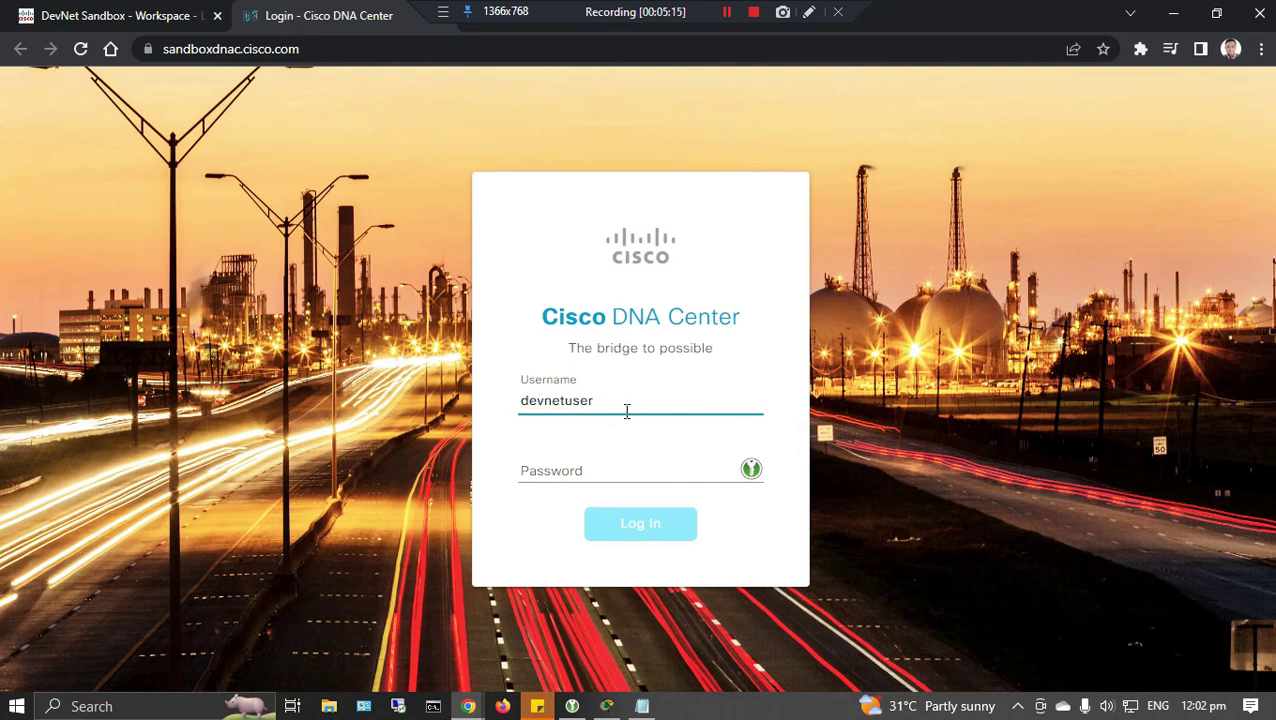
left_click(618, 471)
type("C")
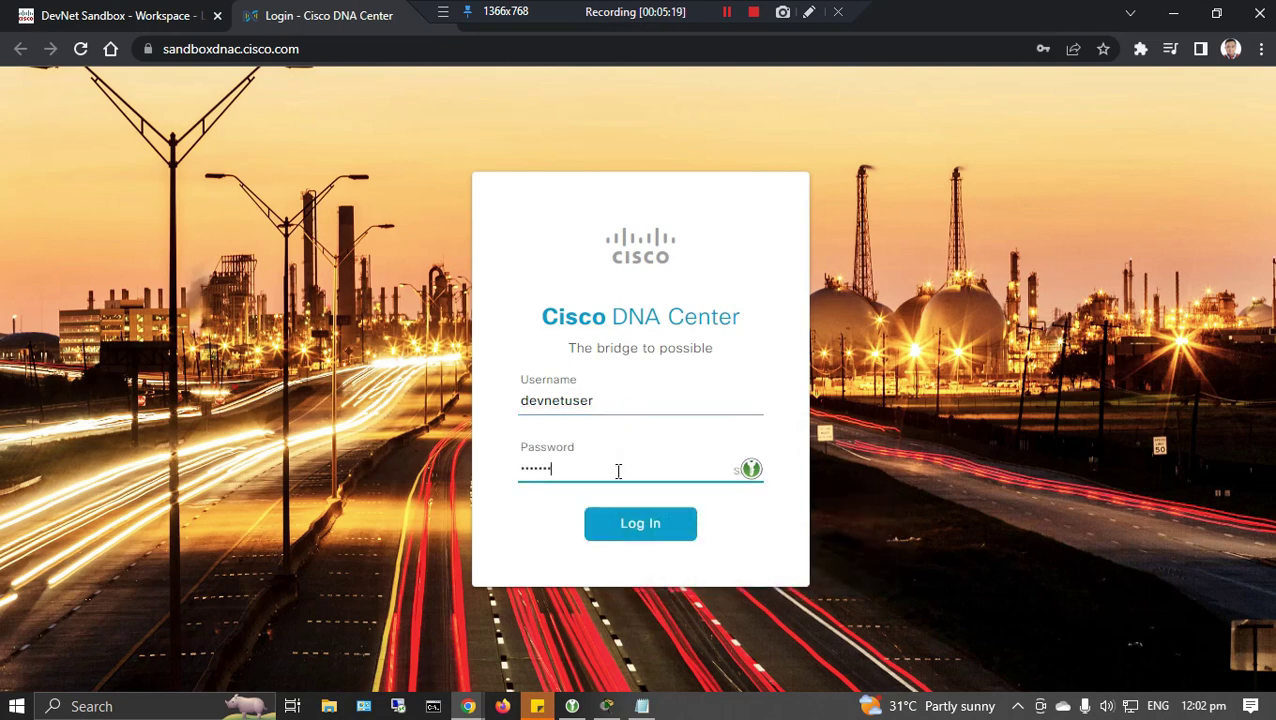
left_click(619, 517)
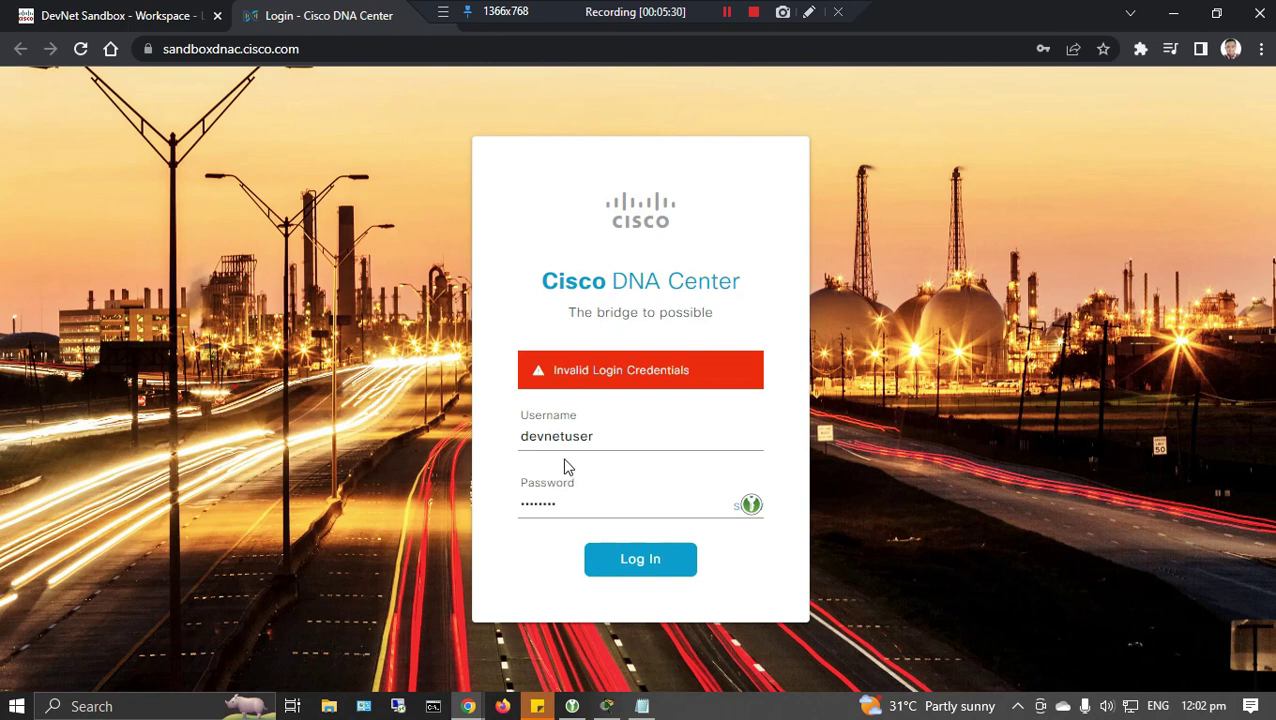
left_click(569, 497)
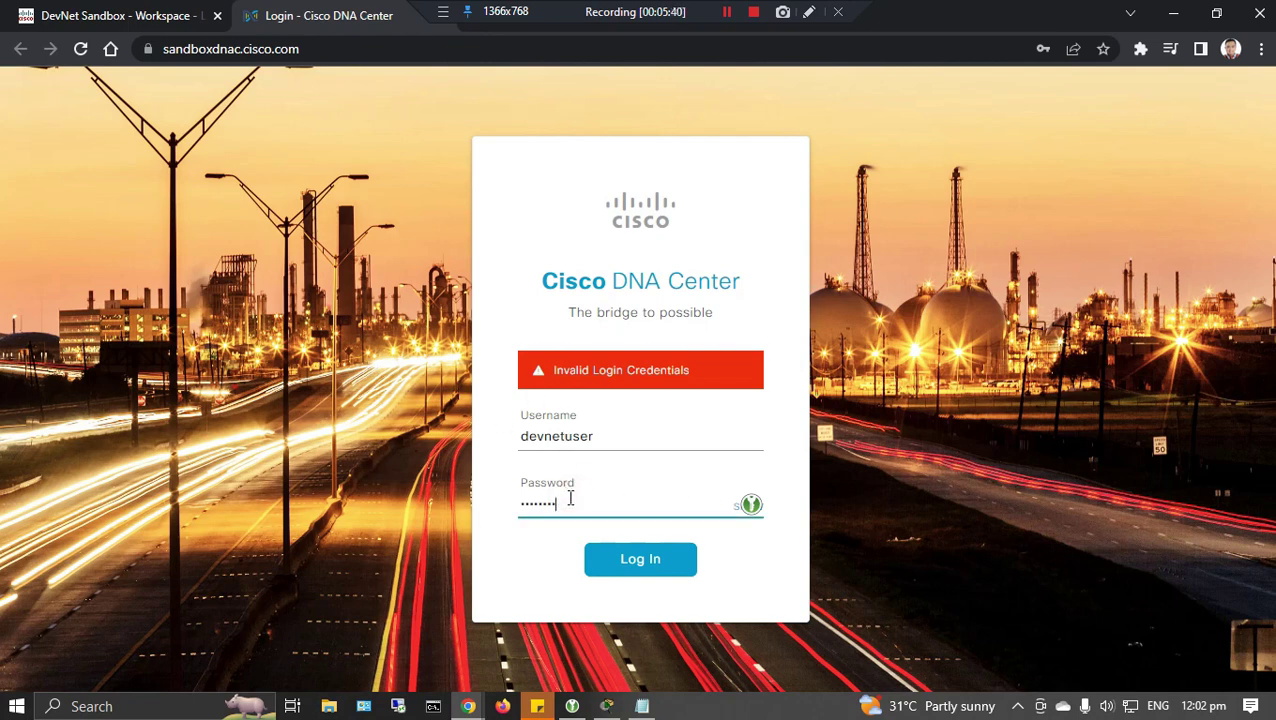
key("BackSpace")
key("BackSpace")
key("BackSpace")
key("BackSpace")
key("BackSpace")
key("BackSpace")
key("BackSpace")
key("BackSpace")
type("Cisco")
left_click(666, 558)
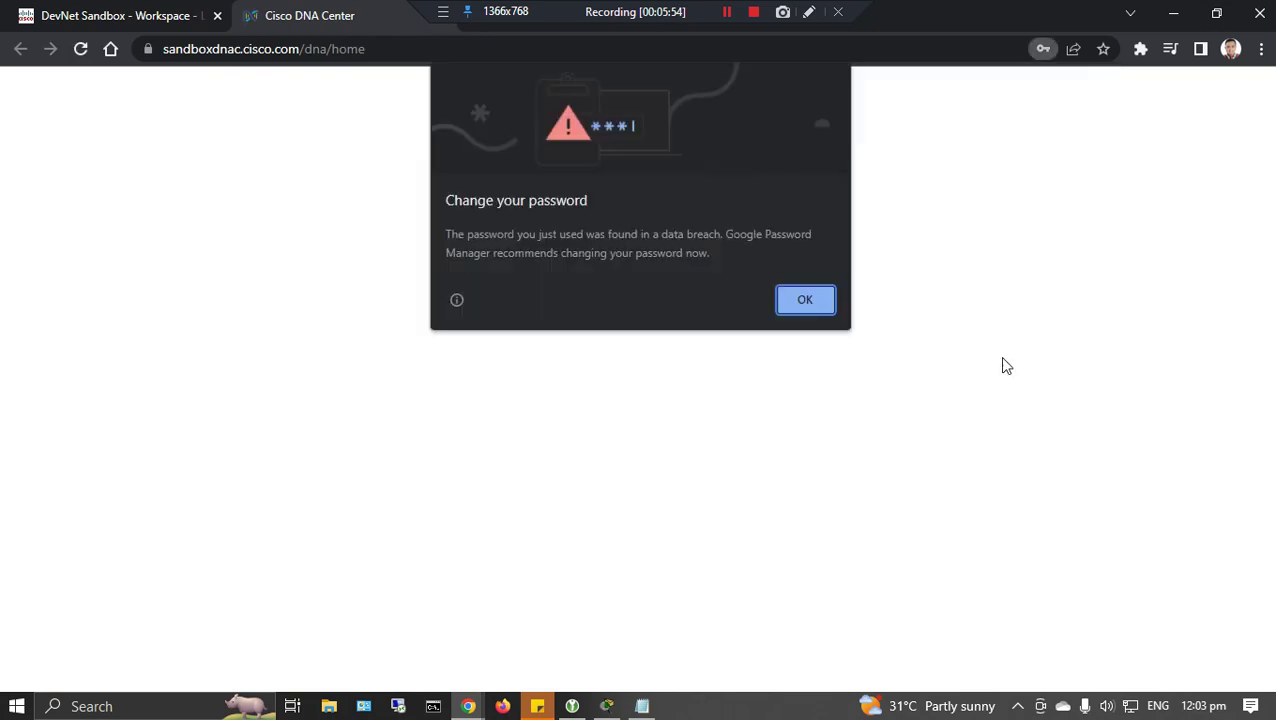
Dismiss the breach warning, save the password, review the Home dashboard, and return to DevNet Sandbox.
left_click(815, 298)
left_click(1015, 360)
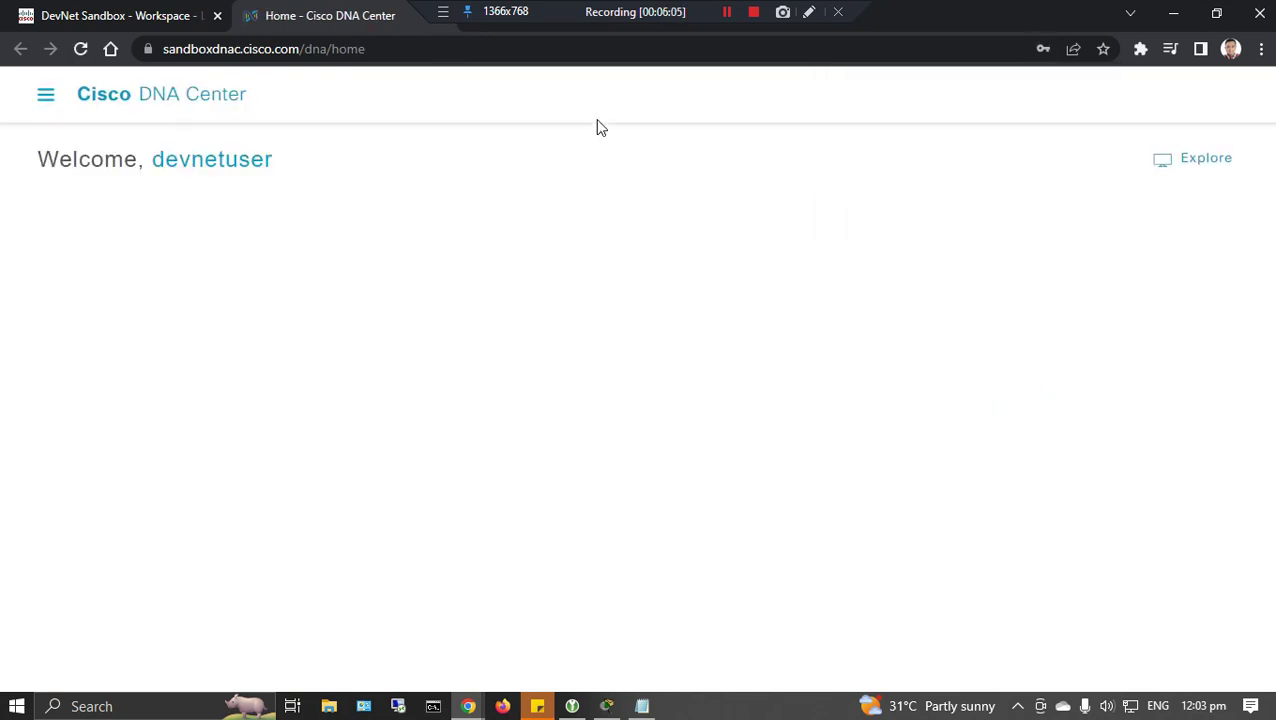
left_click(727, 12)
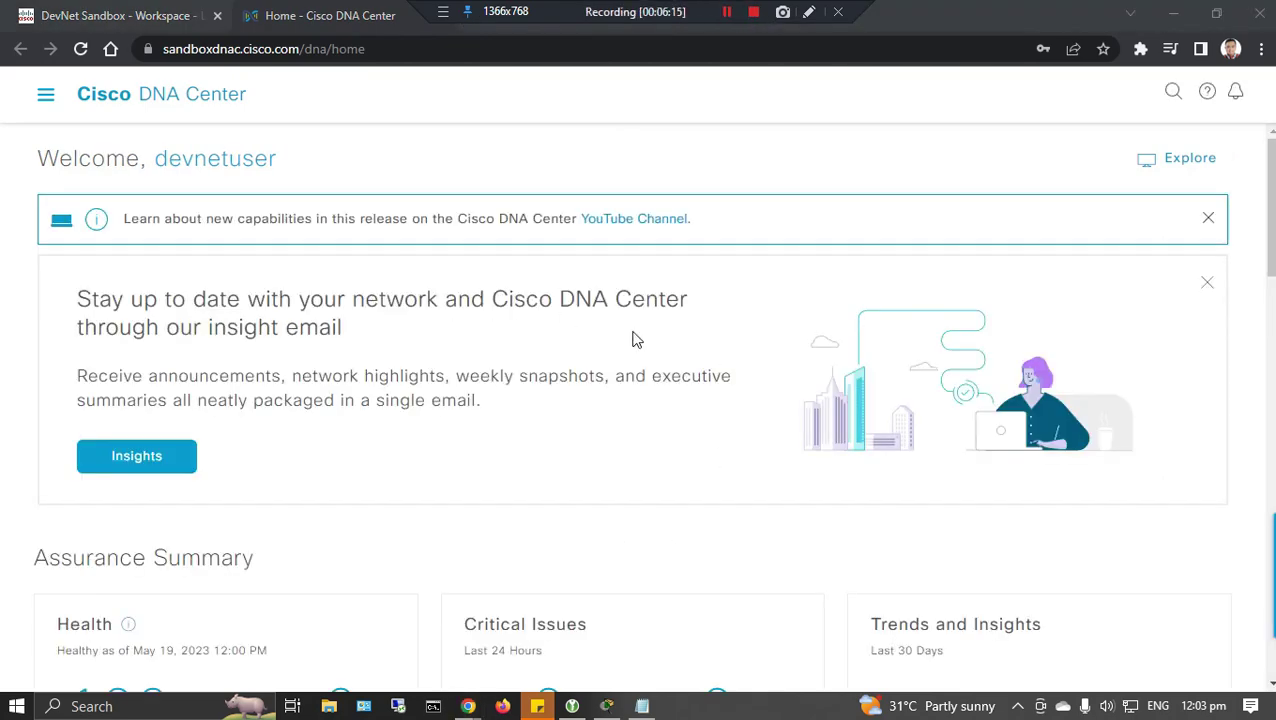
scroll(672, 373, "down", 4)
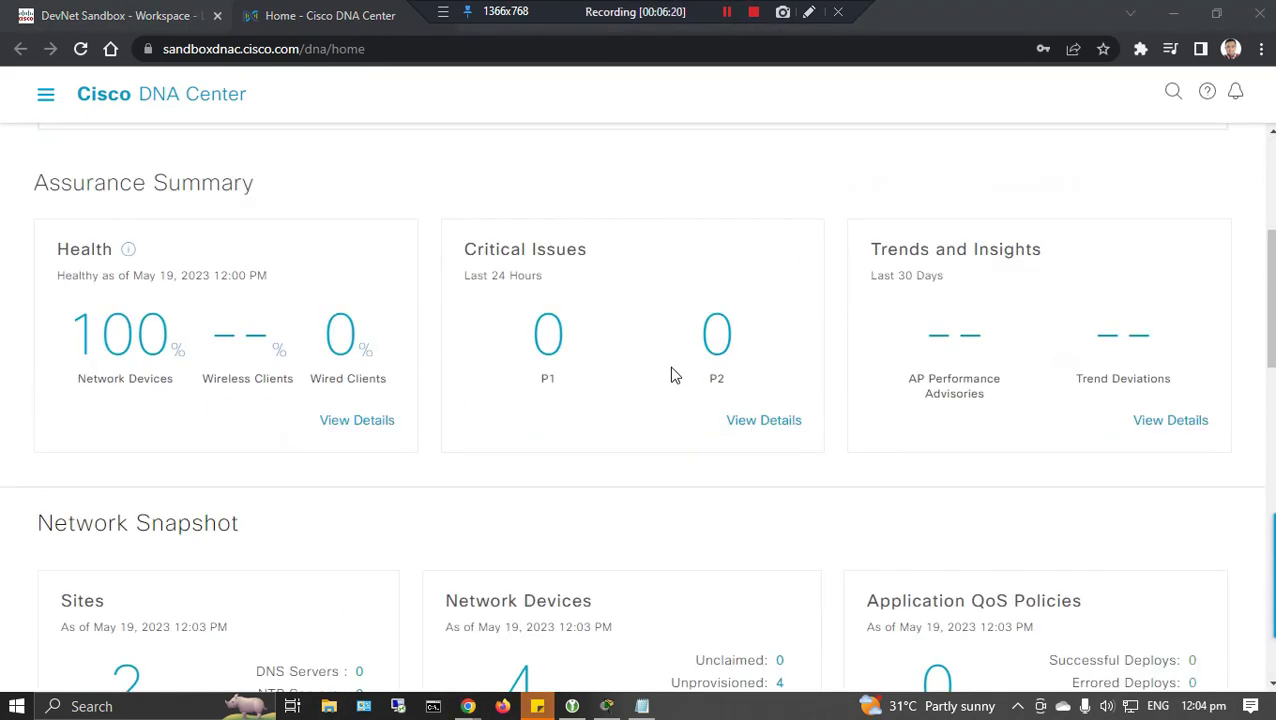
scroll(672, 375, "down", 8)
scroll(672, 375, "up", 12)
left_click(110, 18)
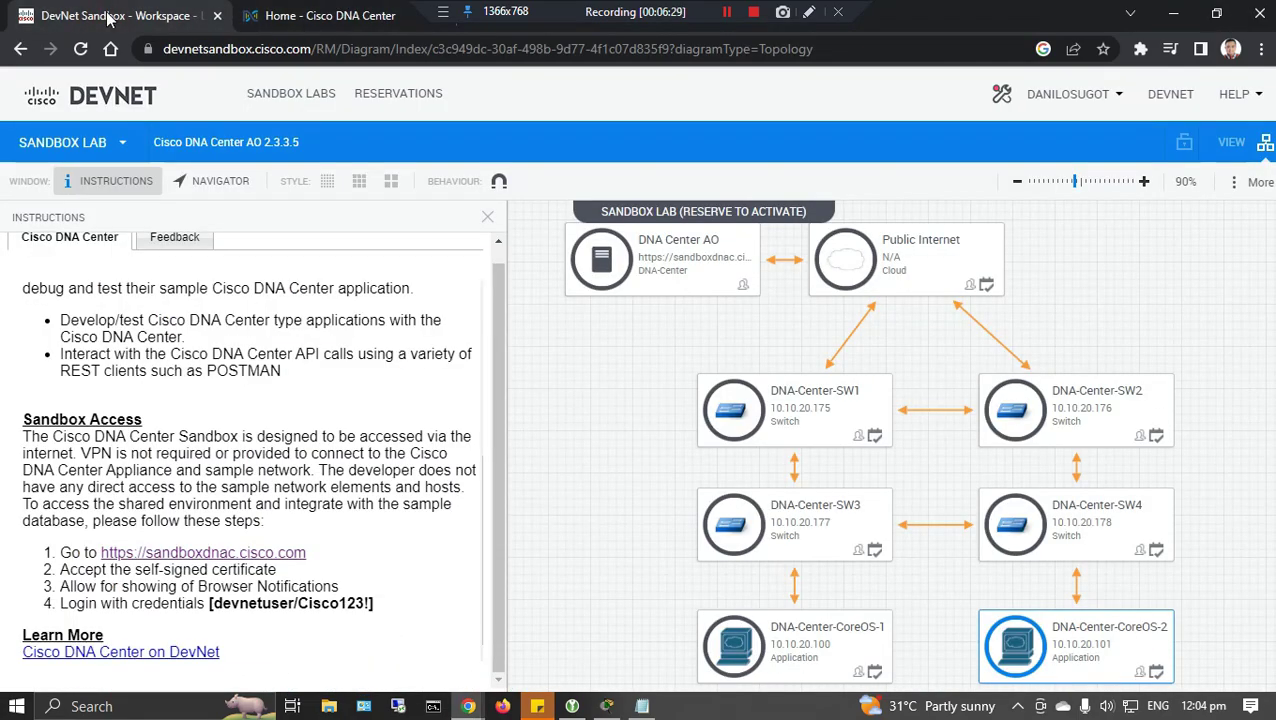
Launch Postman, dismiss the update notice, and start a new untitled request.
left_click(100, 706)
type("post")
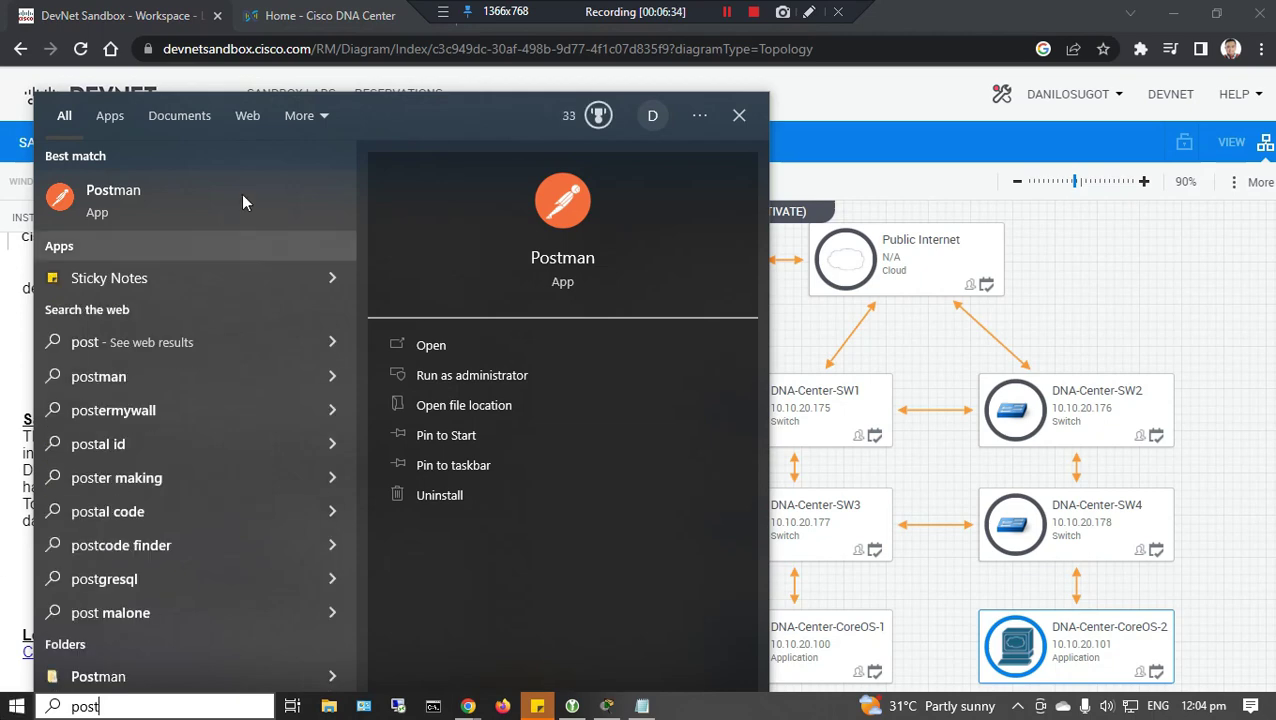
left_click(212, 200)
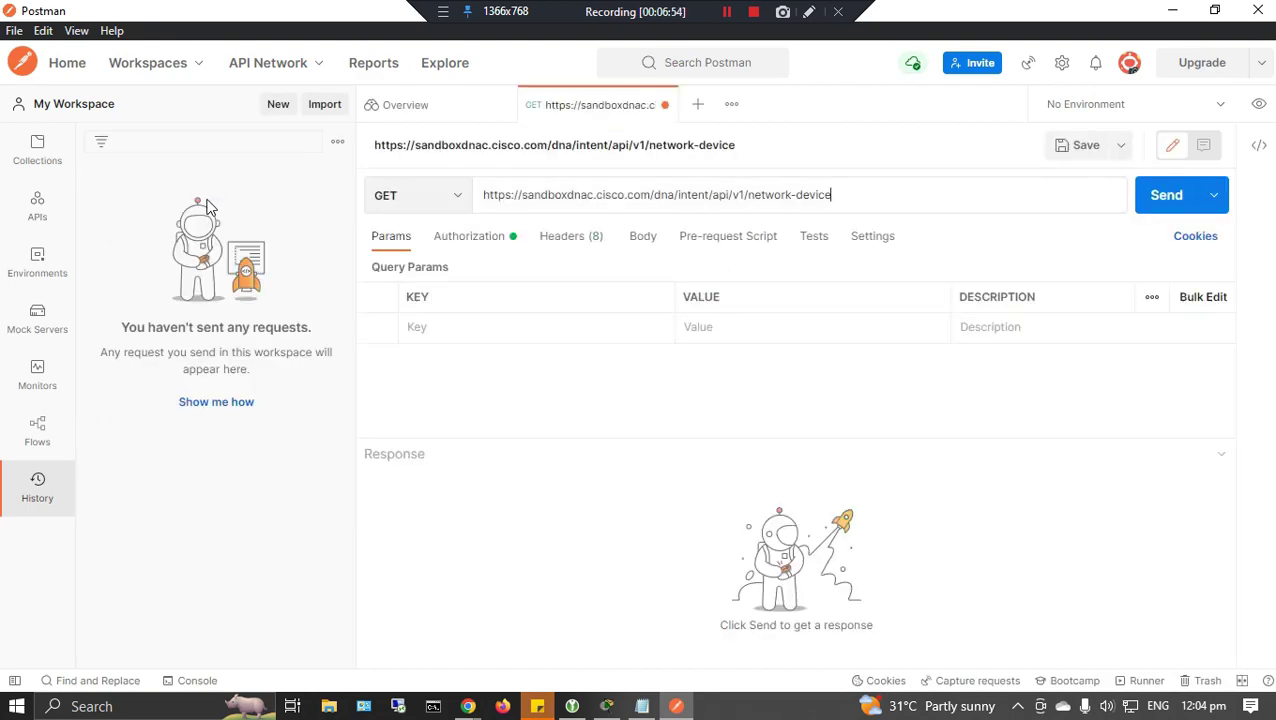
left_click(963, 159)
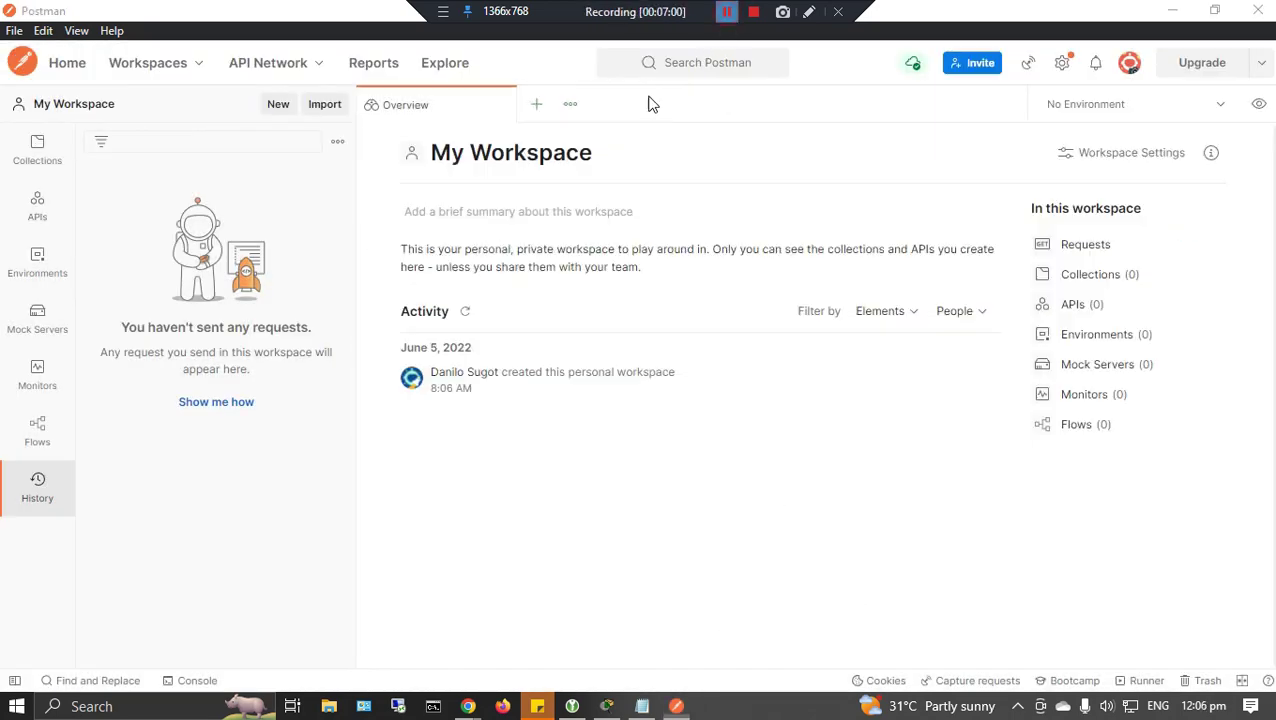
left_click(536, 105)
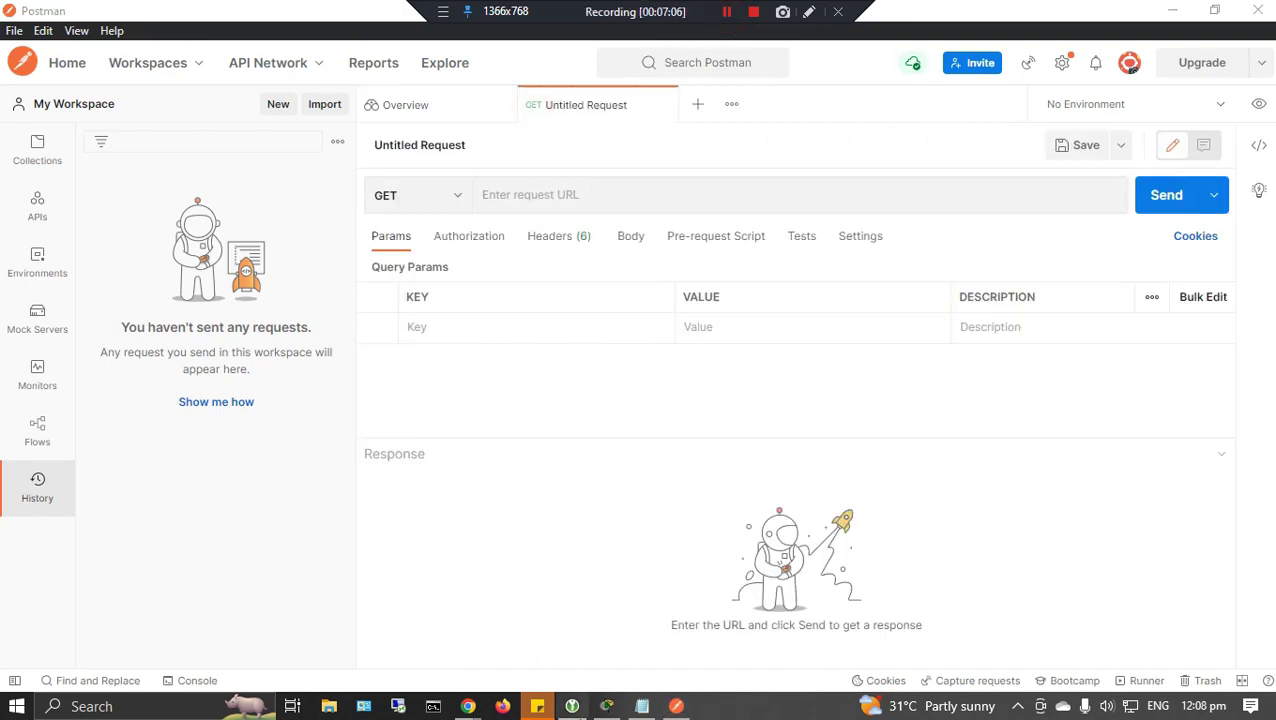
Select the bit.ly/CCNA-APIDoc link in Notepad and place a smaller browser window over Postman.
left_click(642, 706)
left_click_drag(828, 462, 694, 465)
key("ctrl+c")
left_click(208, 8)
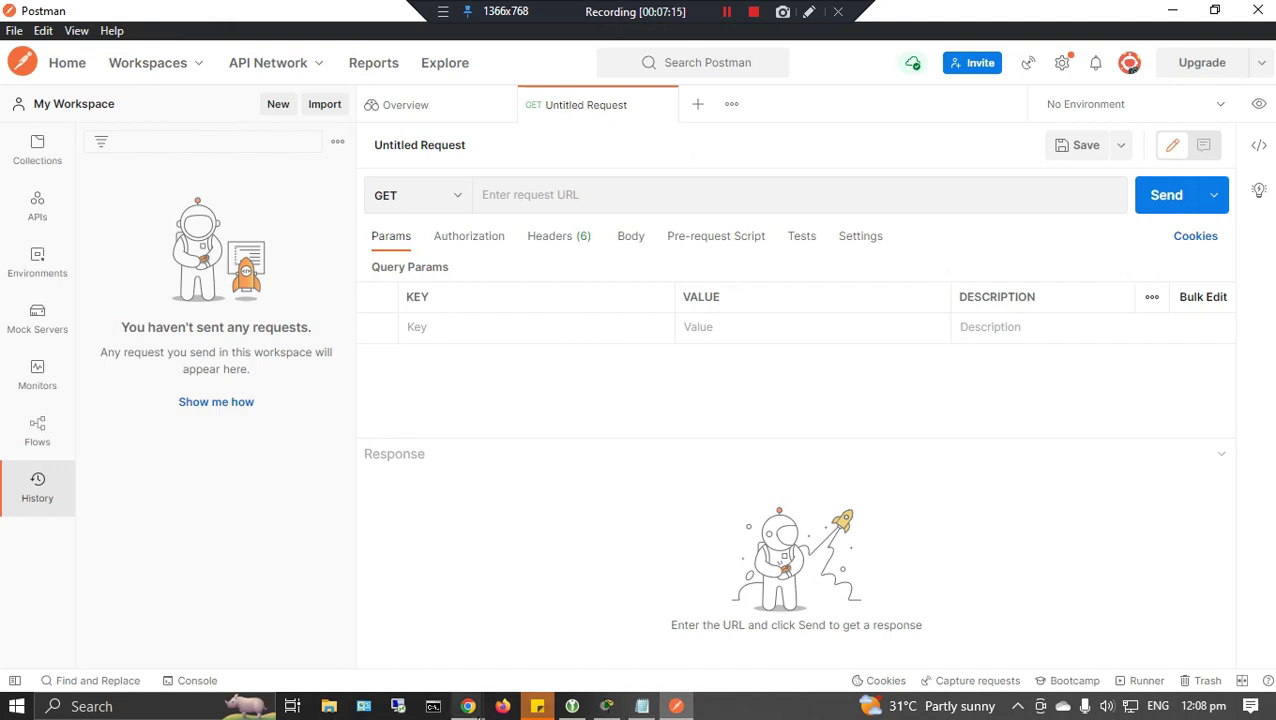
left_click(468, 706)
left_click(838, 12)
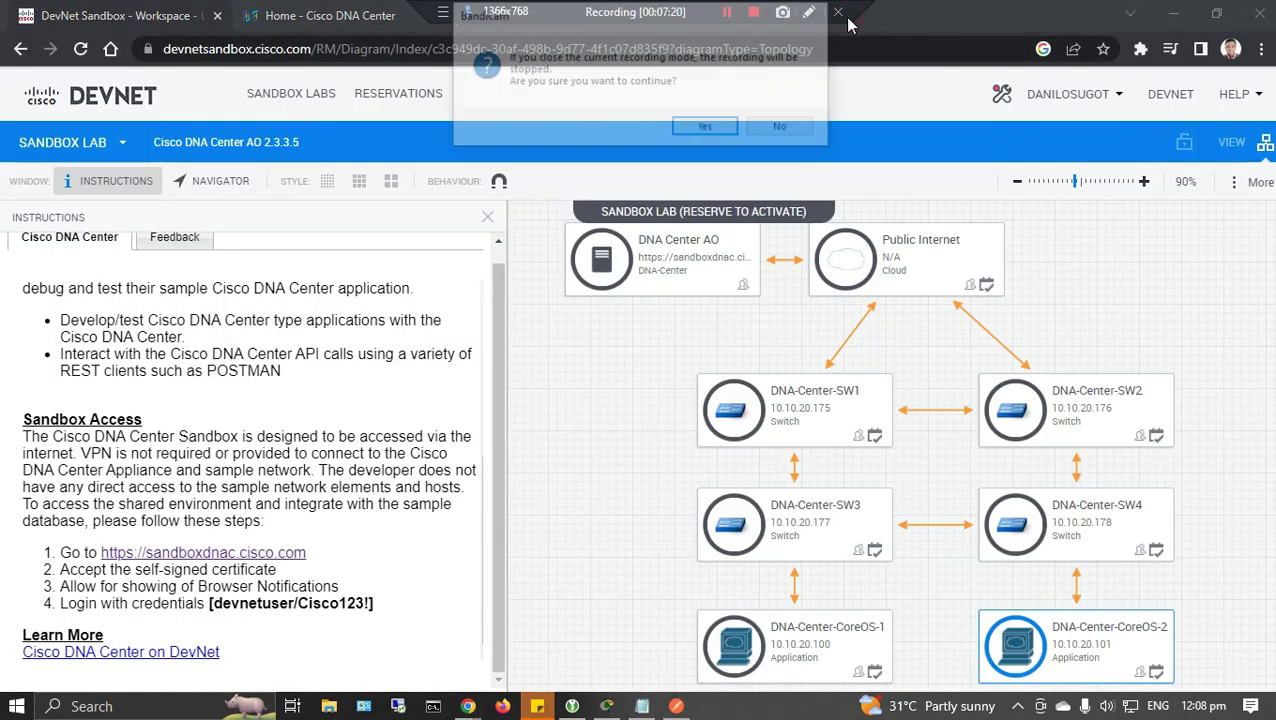
left_click(784, 128)
left_click_drag(1090, 12, 858, 102)
Load the bit.ly/CCNA-APIDoc documentation link in a new browser tab.
left_click(682, 108)
left_click(686, 140)
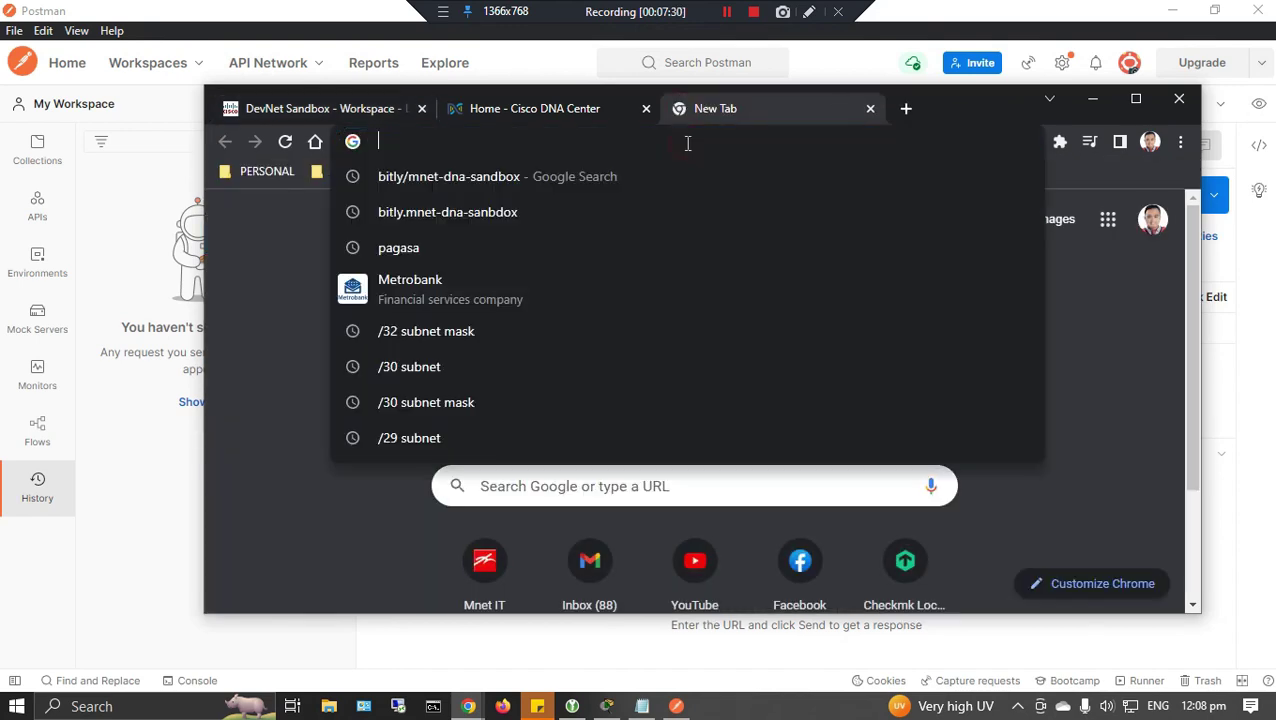
key("ctrl+v")
key("Return")
left_click_drag(949, 103, 926, 15)
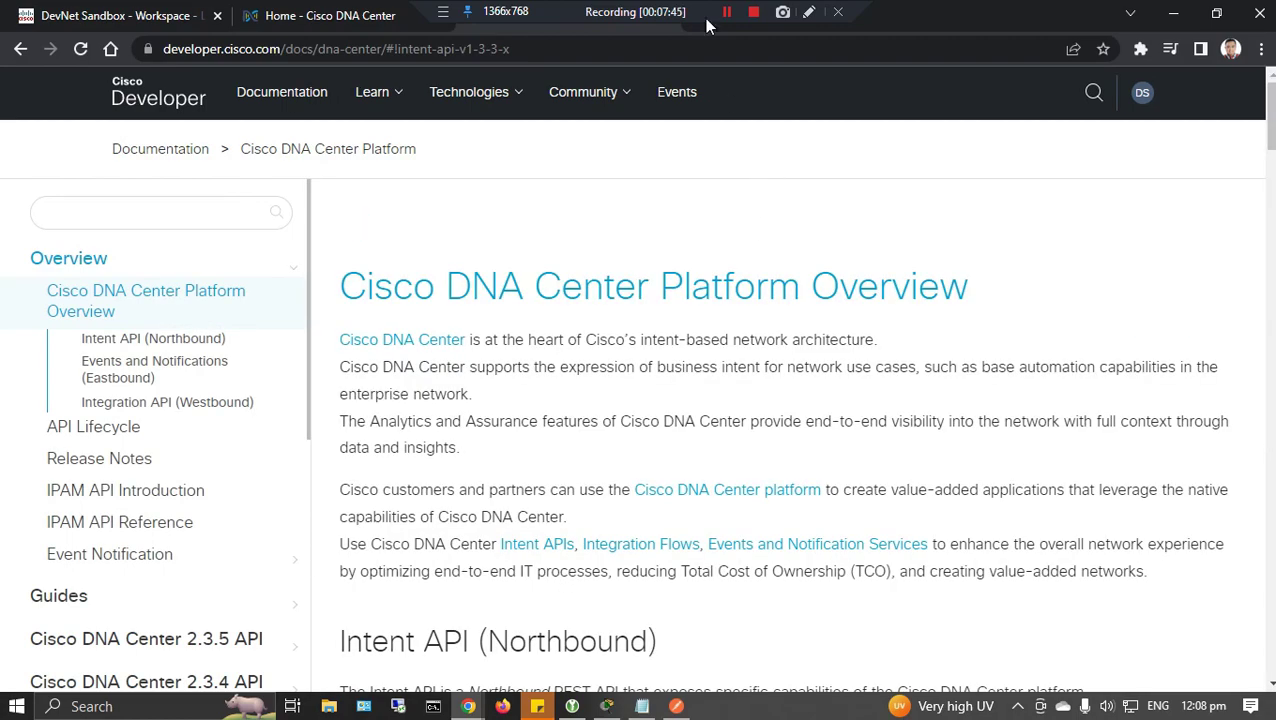
Browse the Cisco DNA Center API overview pages in the developer docs.
scroll(1050, 313, "down", 2)
scroll(1048, 303, "down", 10)
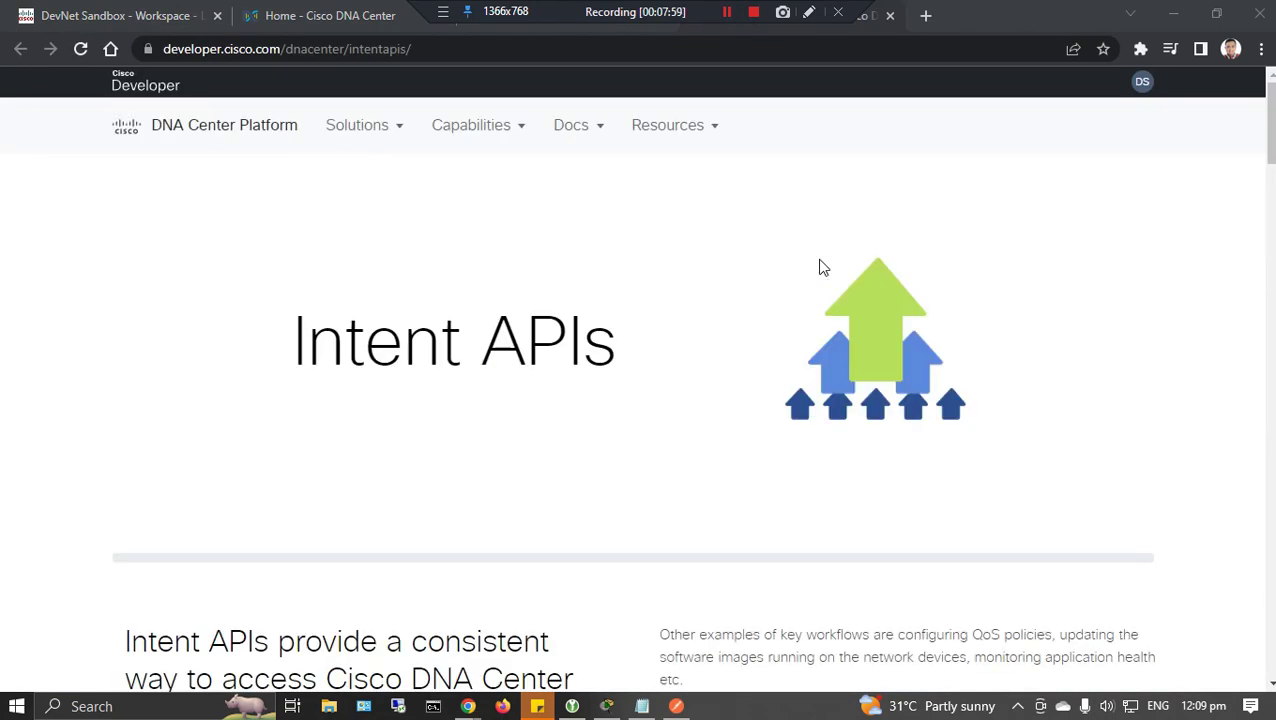
scroll(732, 380, "down", 20)
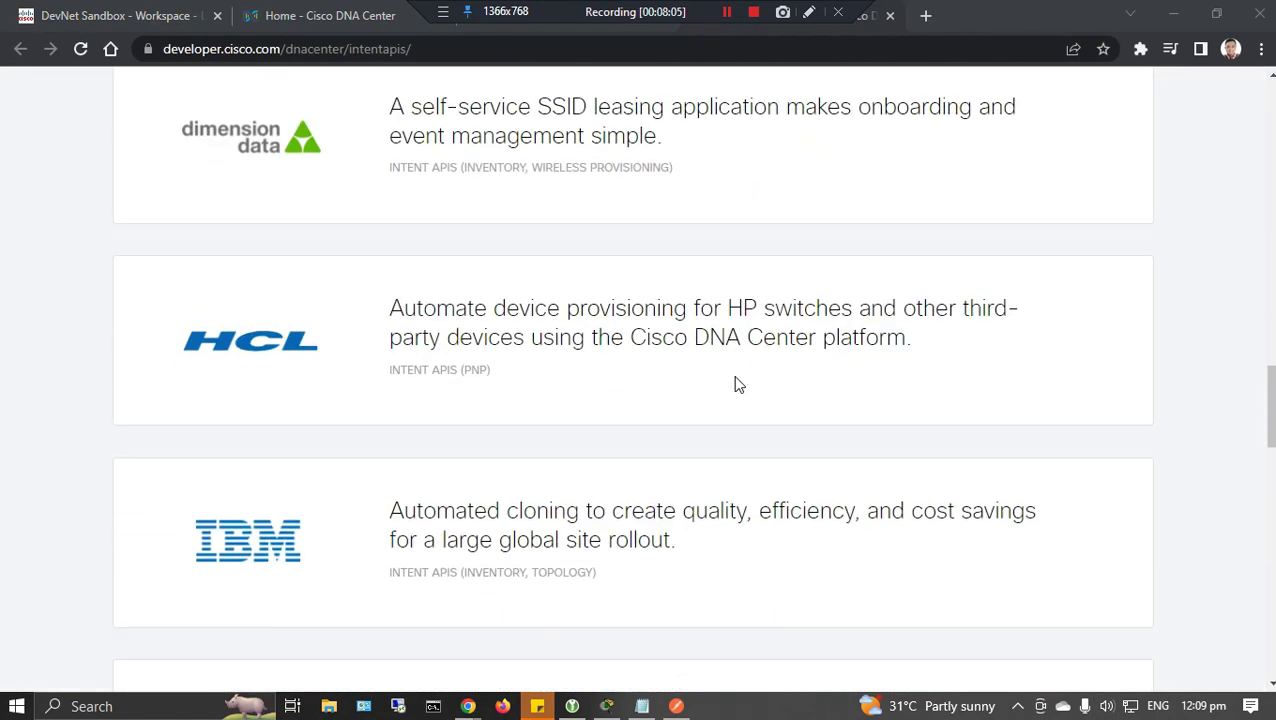
scroll(737, 385, "down", 10)
scroll(737, 385, "up", 12)
scroll(737, 385, "up", 20)
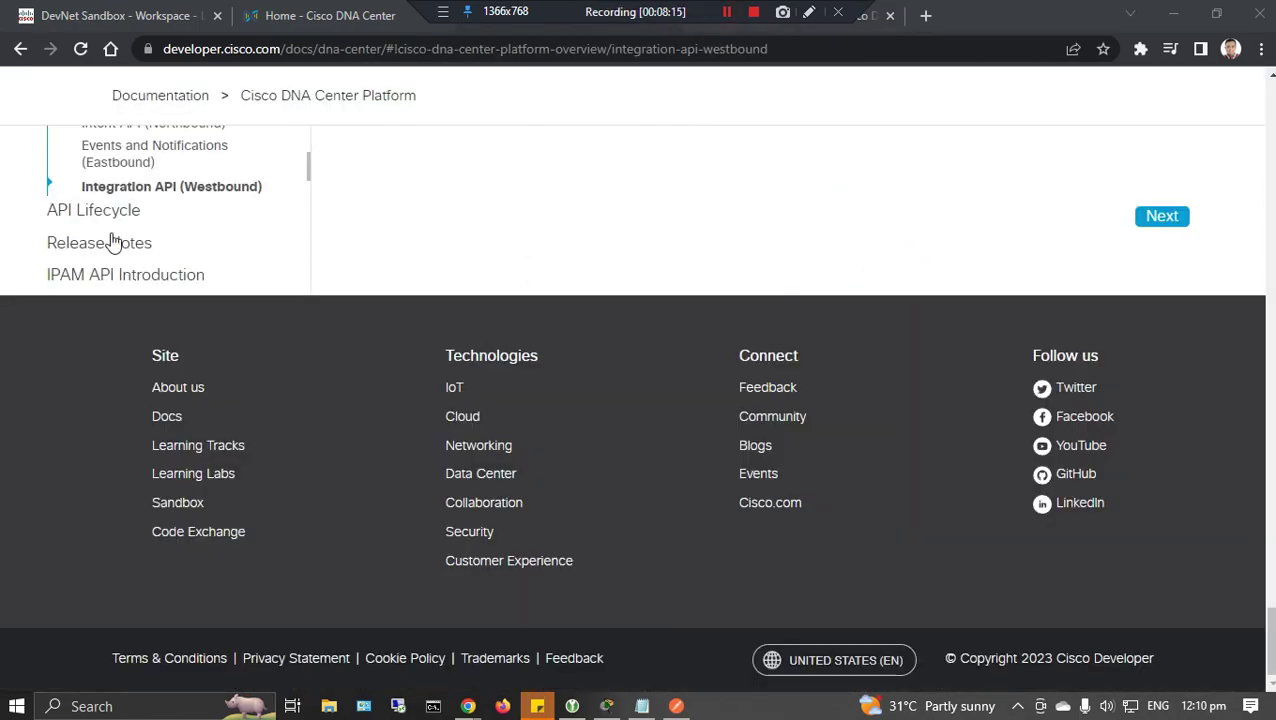
scroll(113, 242, "up", 10)
left_click(228, 421)
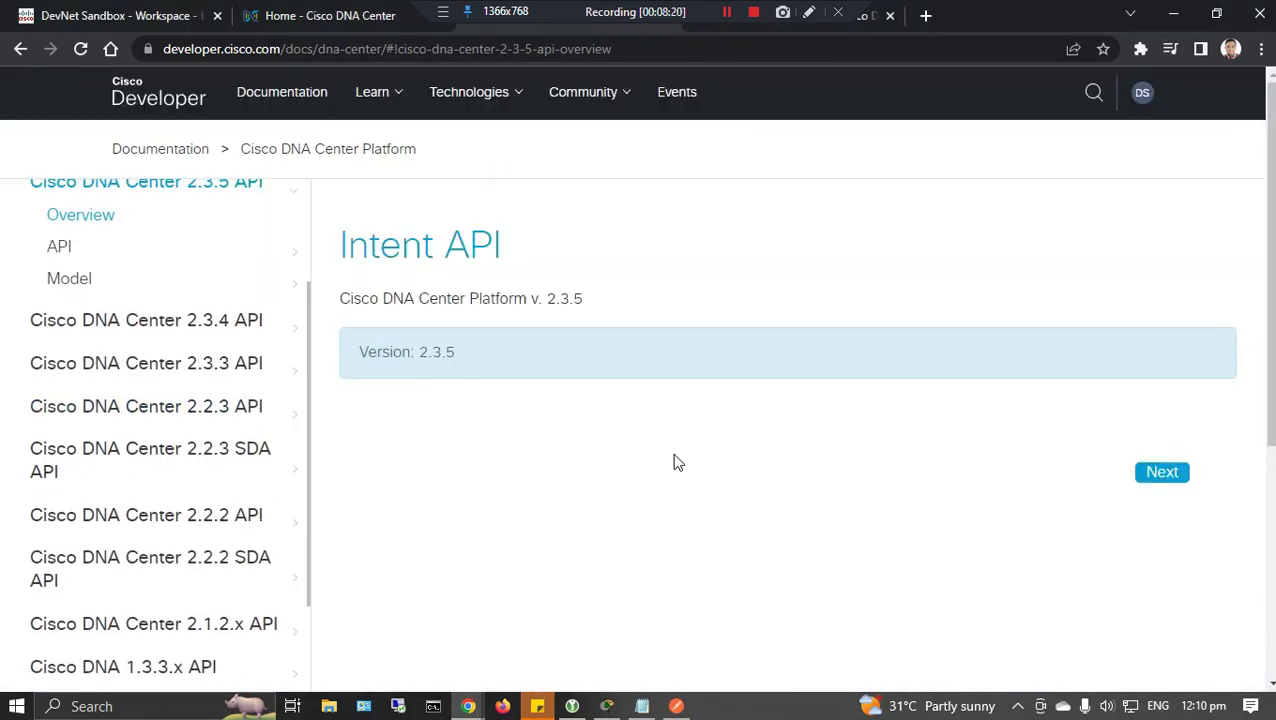
scroll(718, 434, "down", 2)
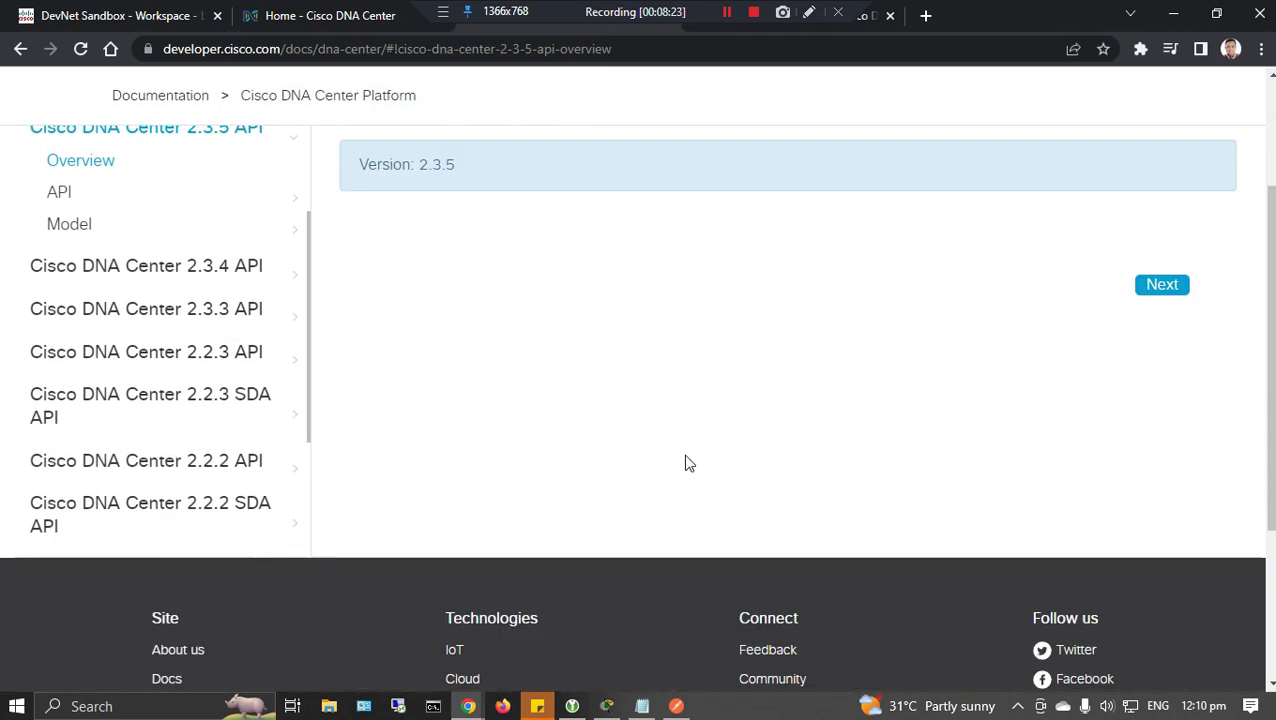
double_click(1030, 25)
double_click(1100, 108)
left_click(1162, 284)
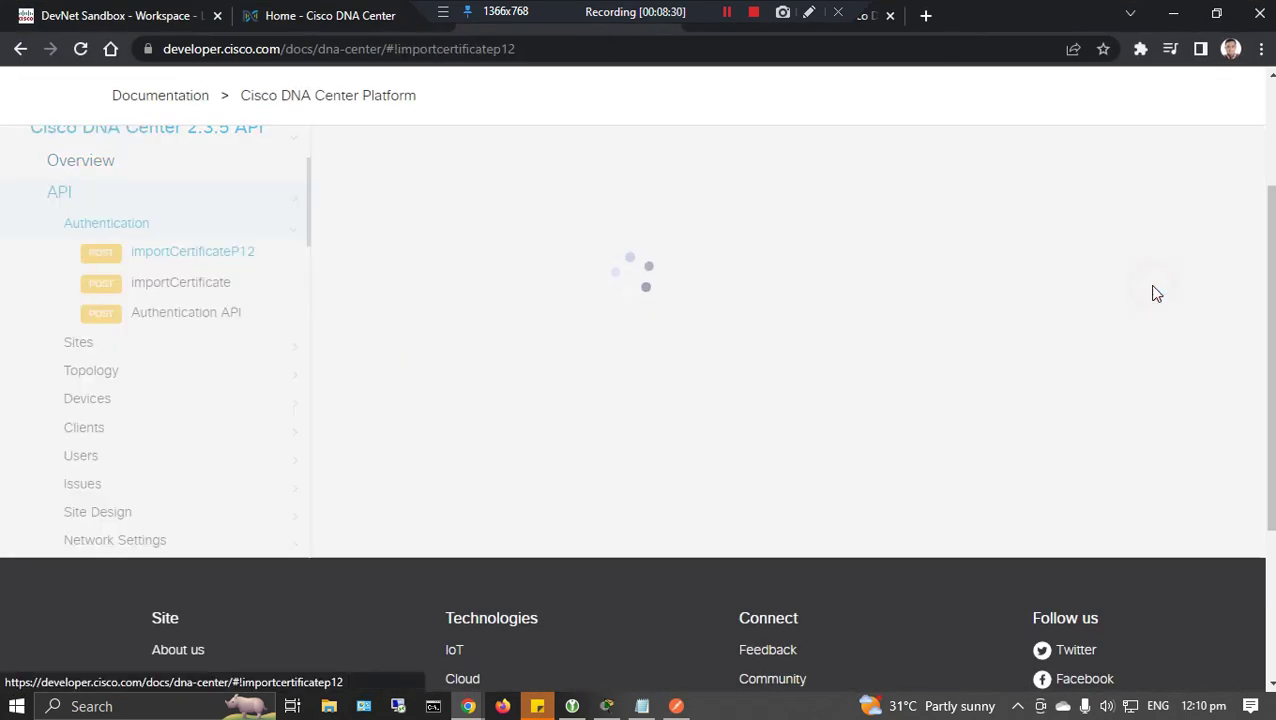
scroll(592, 518, "down", 9)
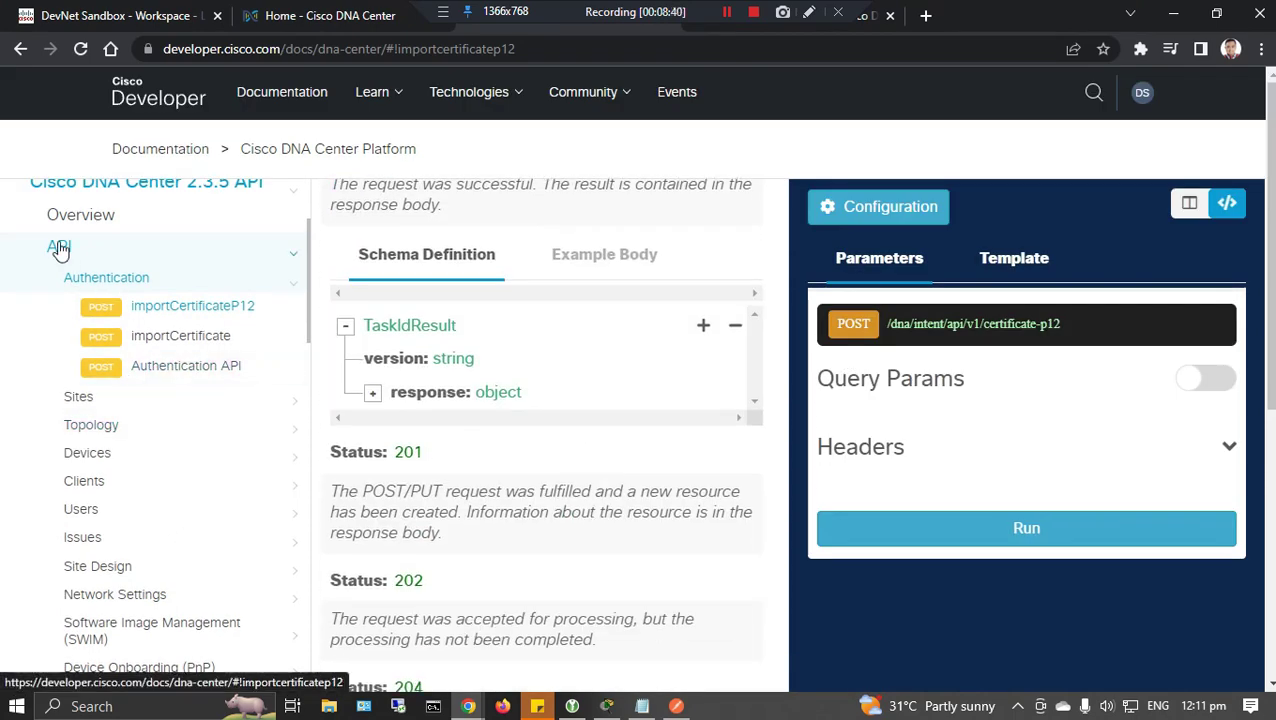
left_click(20, 48)
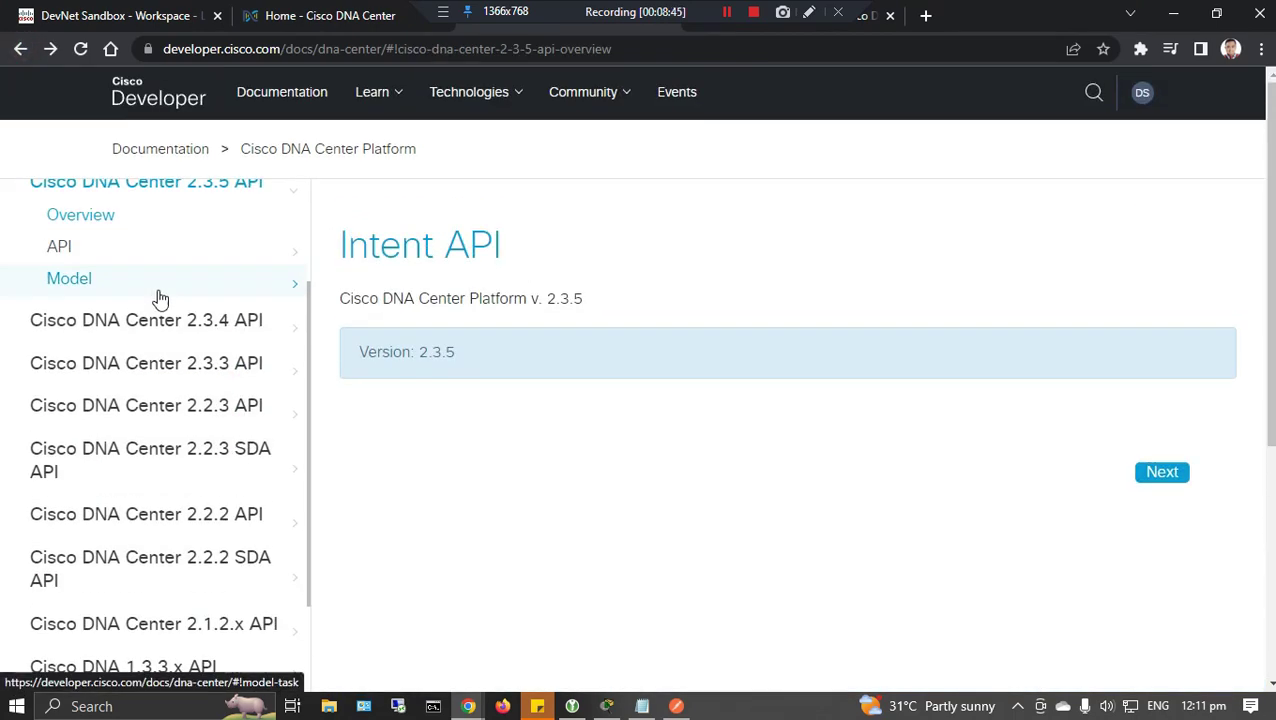
Open the 2.3.4 Authentication API page and select the path /dna/system/api/v1/auth/token.
left_click(291, 330)
left_click(66, 390)
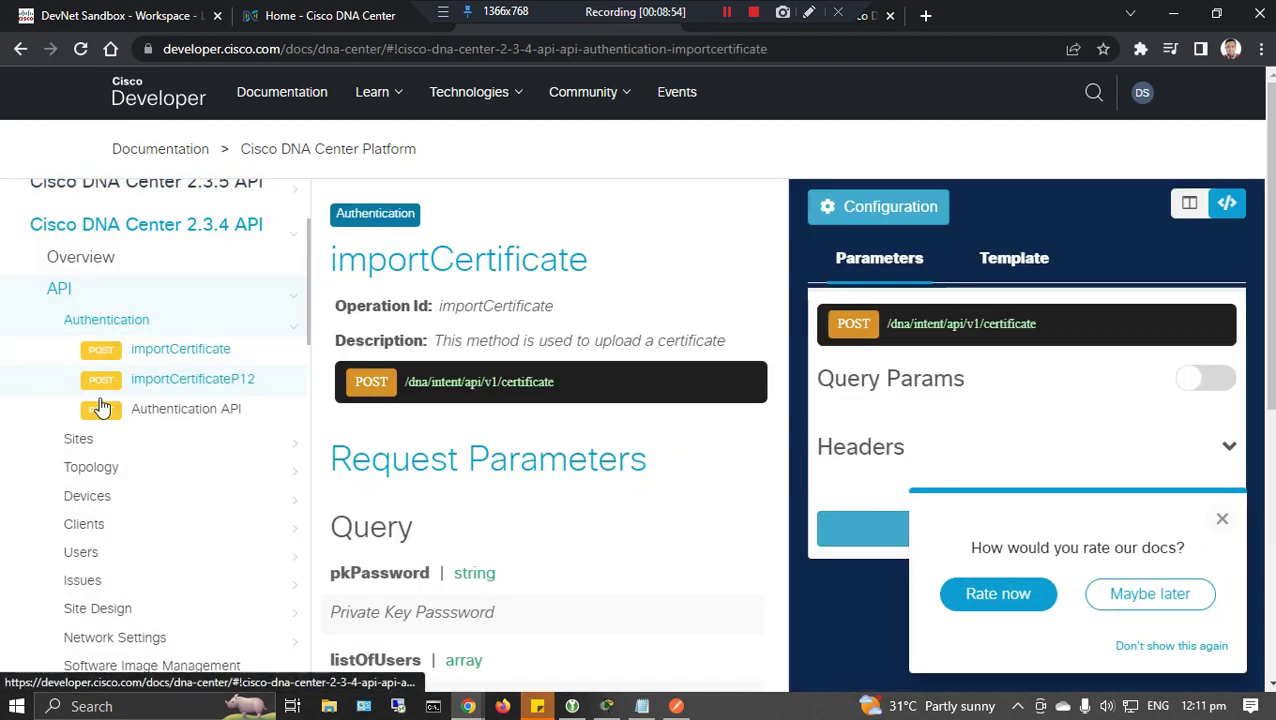
scroll(603, 503, "down", 5)
scroll(603, 503, "down", 10)
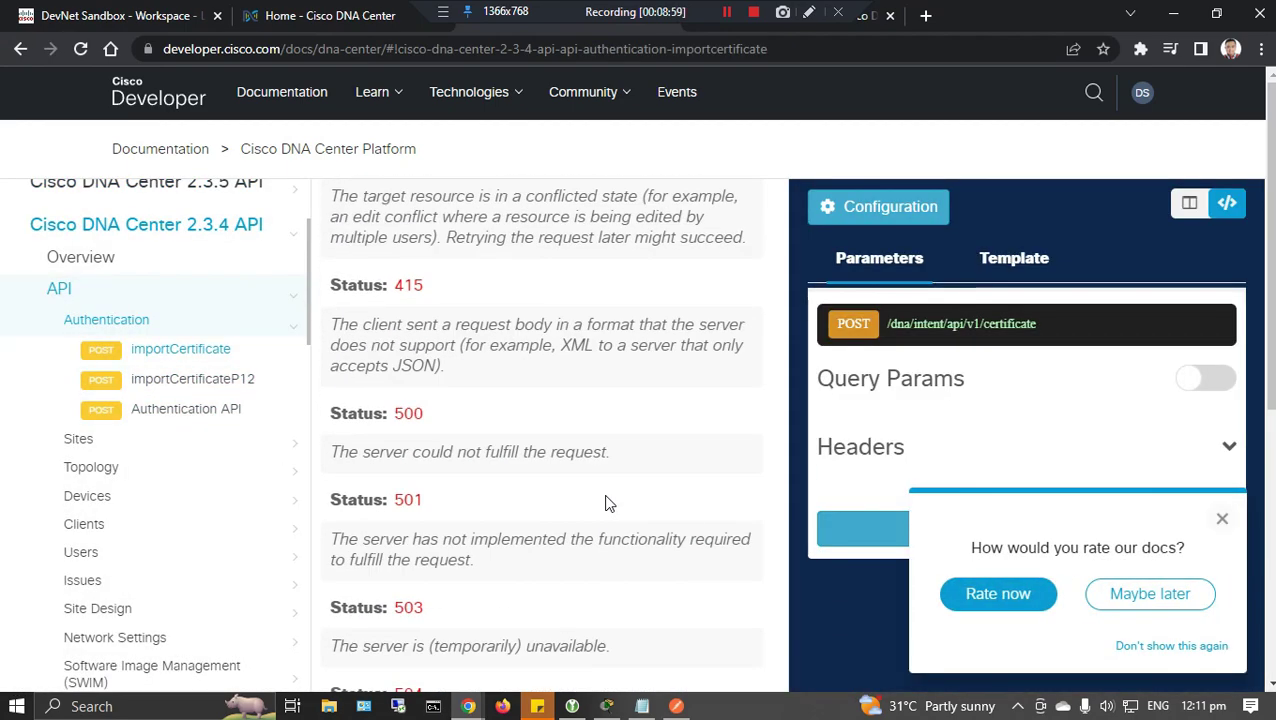
left_click(1220, 528)
left_click(78, 438)
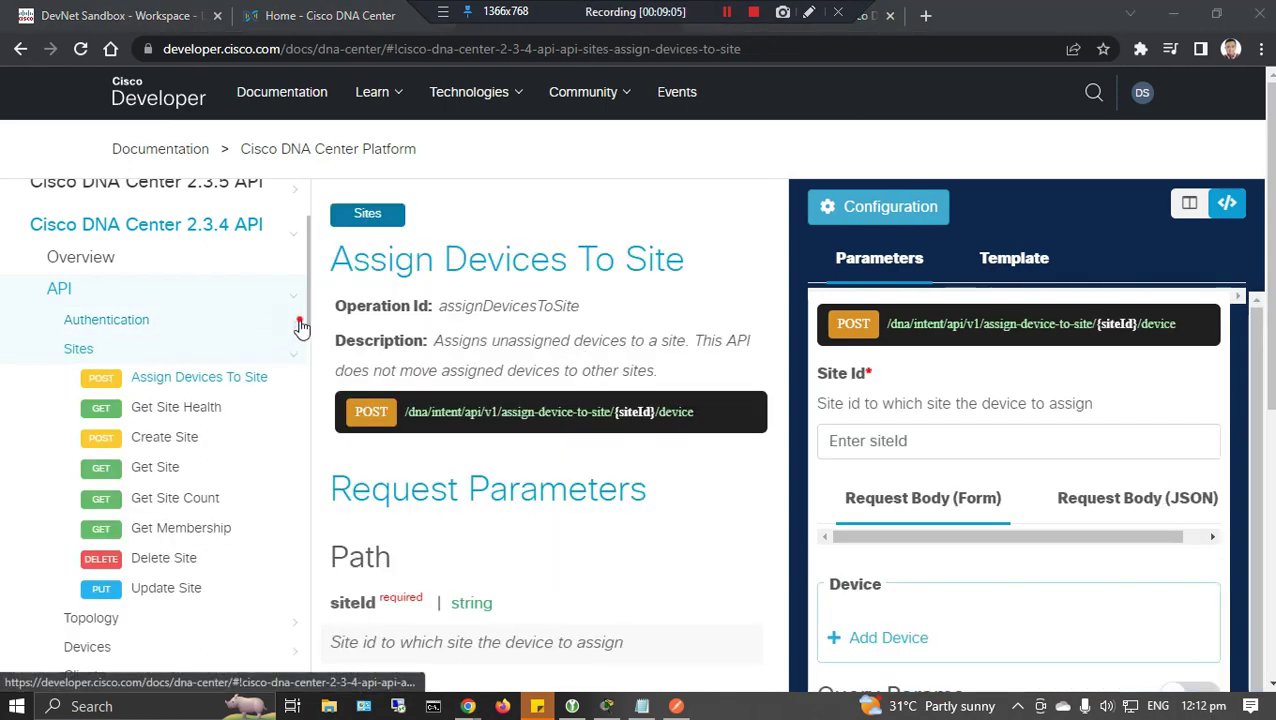
left_click(157, 350)
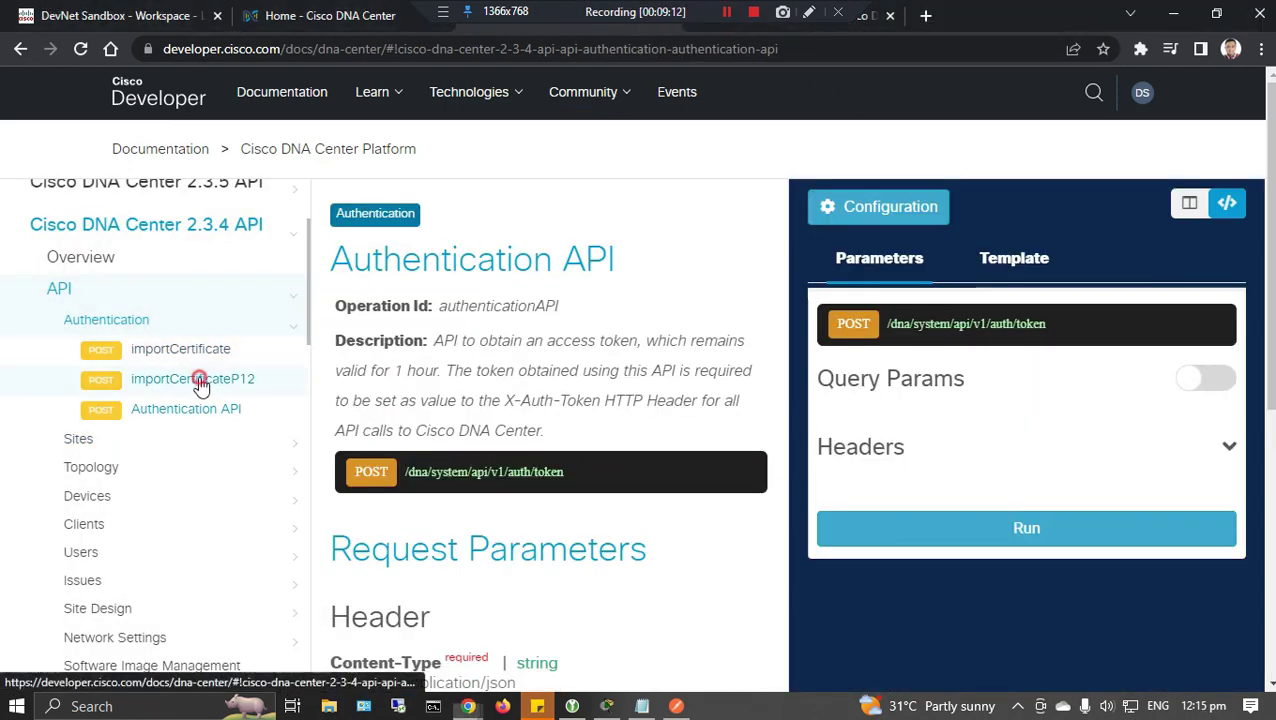
left_click(195, 379)
left_click(186, 409)
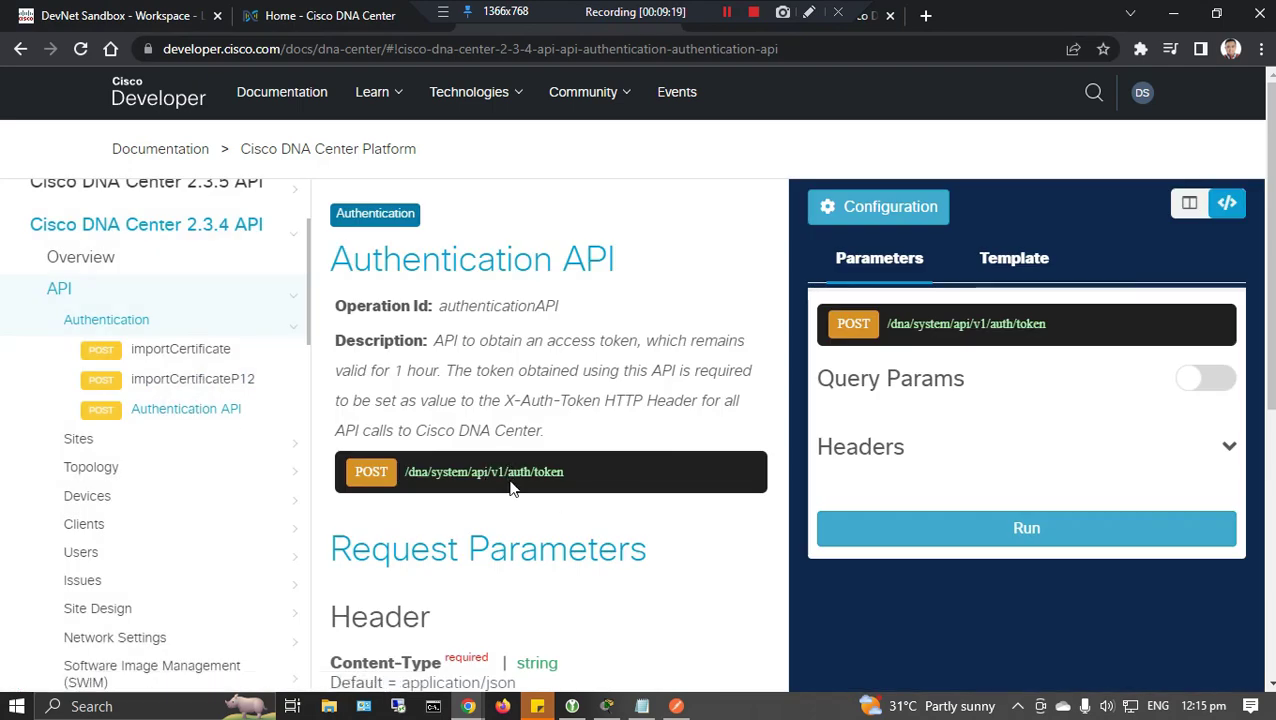
left_click_drag(564, 471, 483, 478)
left_click_drag(405, 471, 566, 478)
left_click(715, 16)
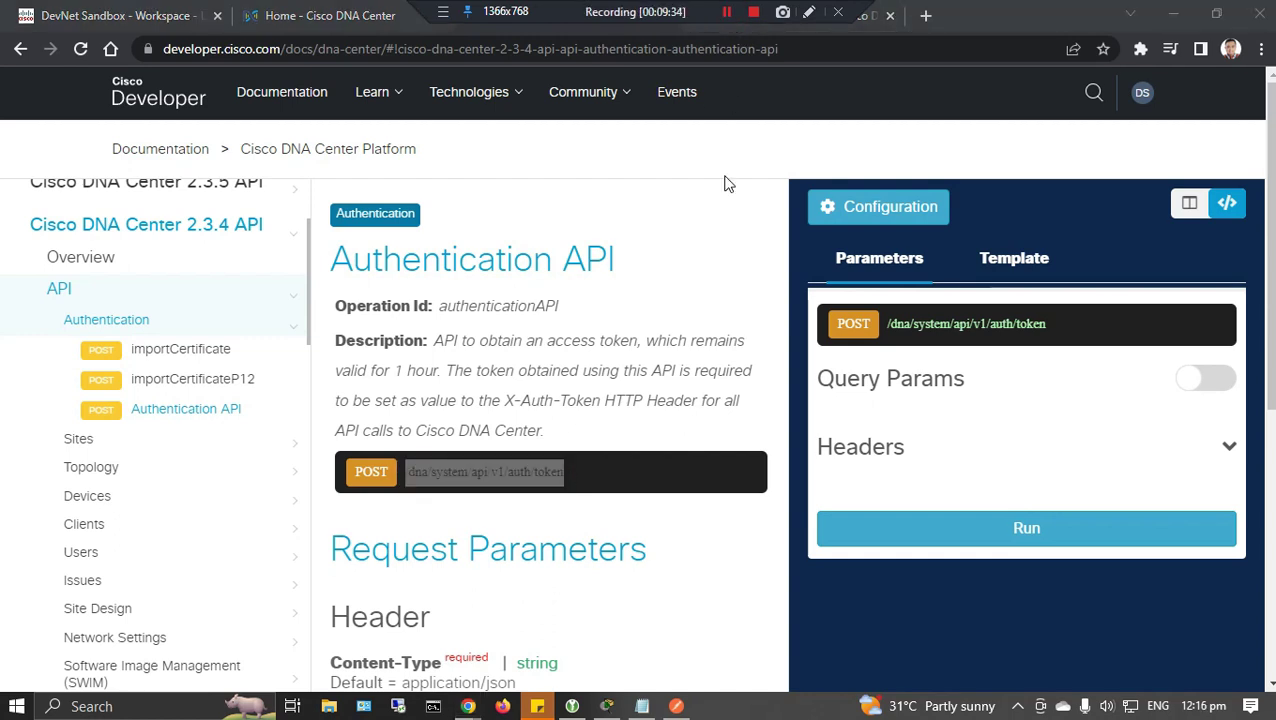
left_click(676, 706)
left_click(548, 195)
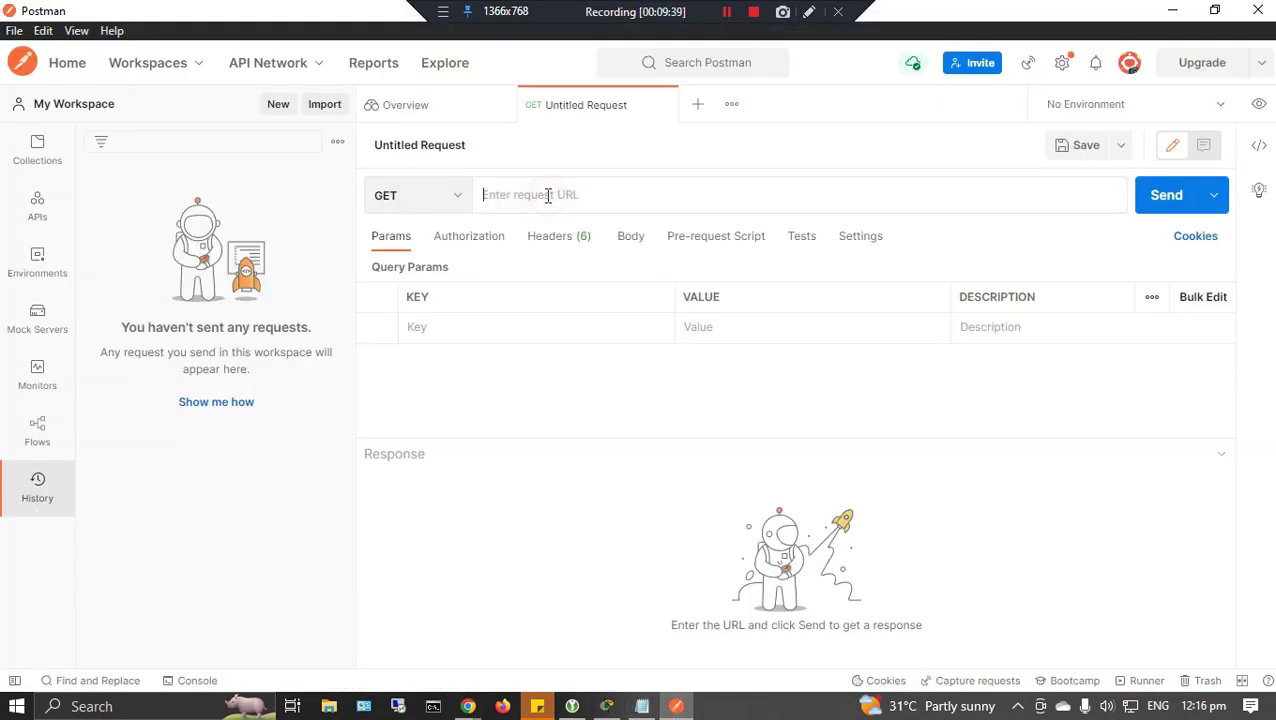
key("ctrl+v")
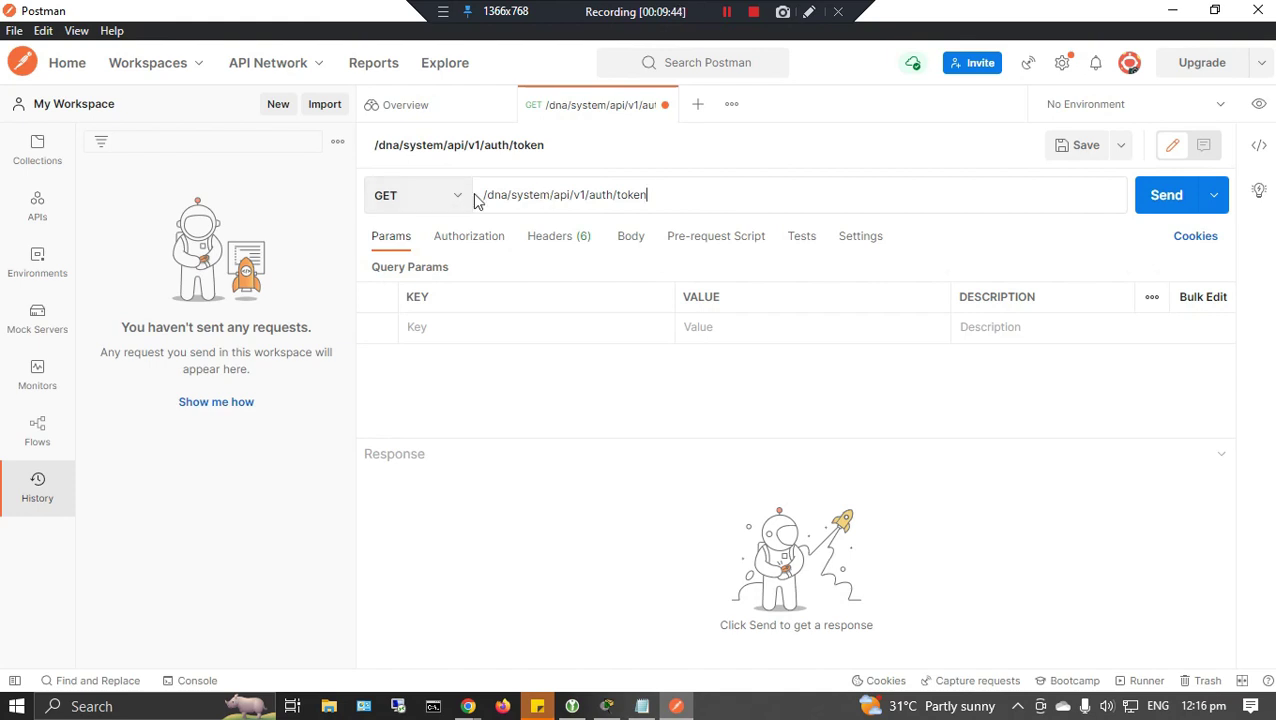
left_click(484, 196)
type("https://sand")
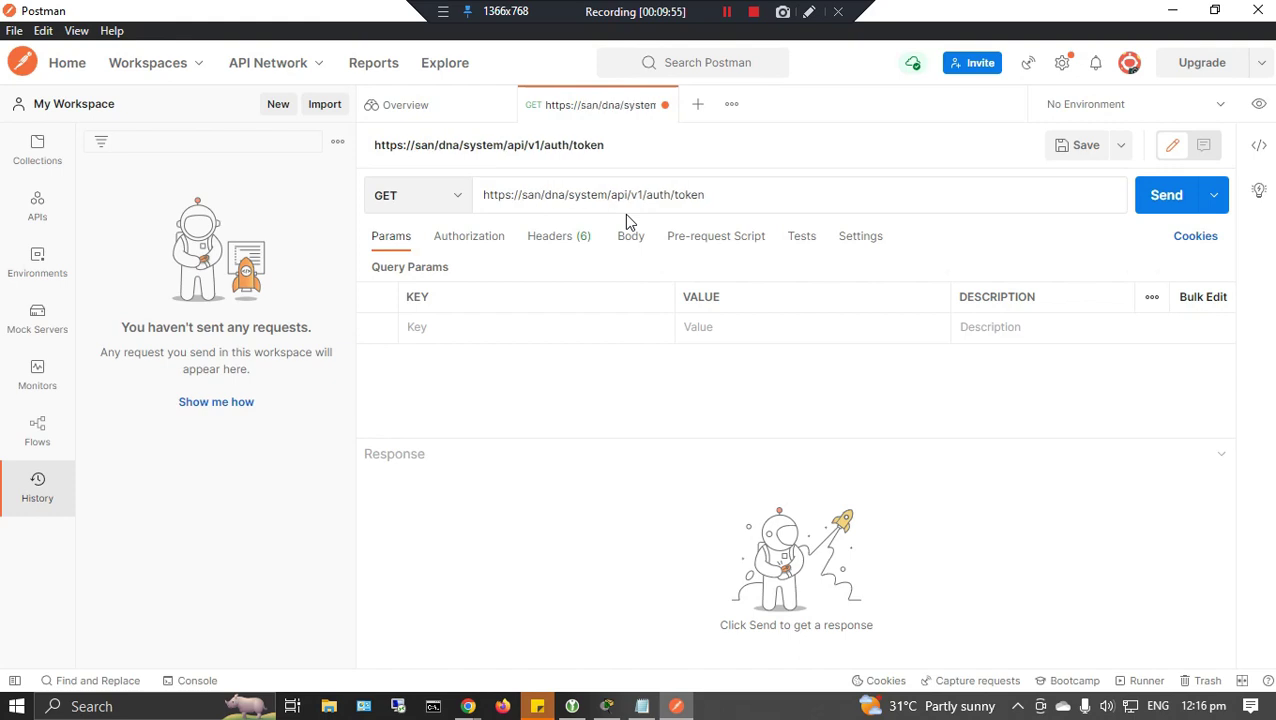
type("boxdna")
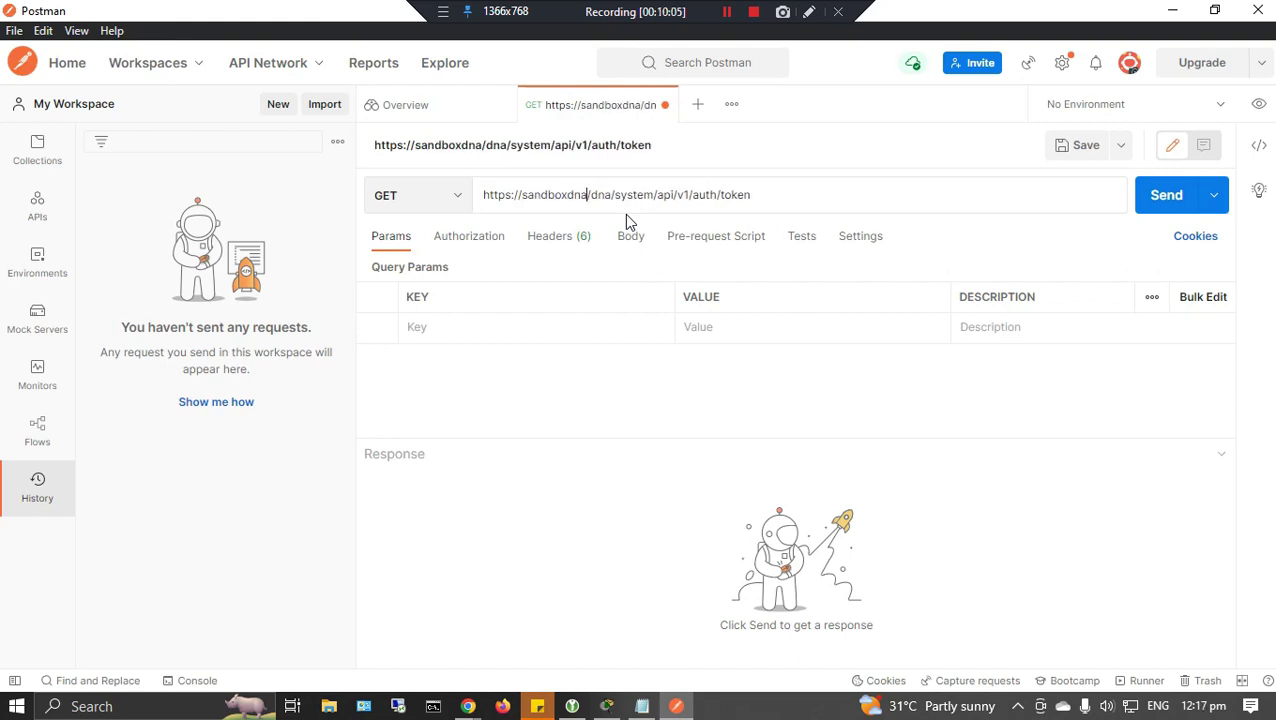
type("c.cisco")
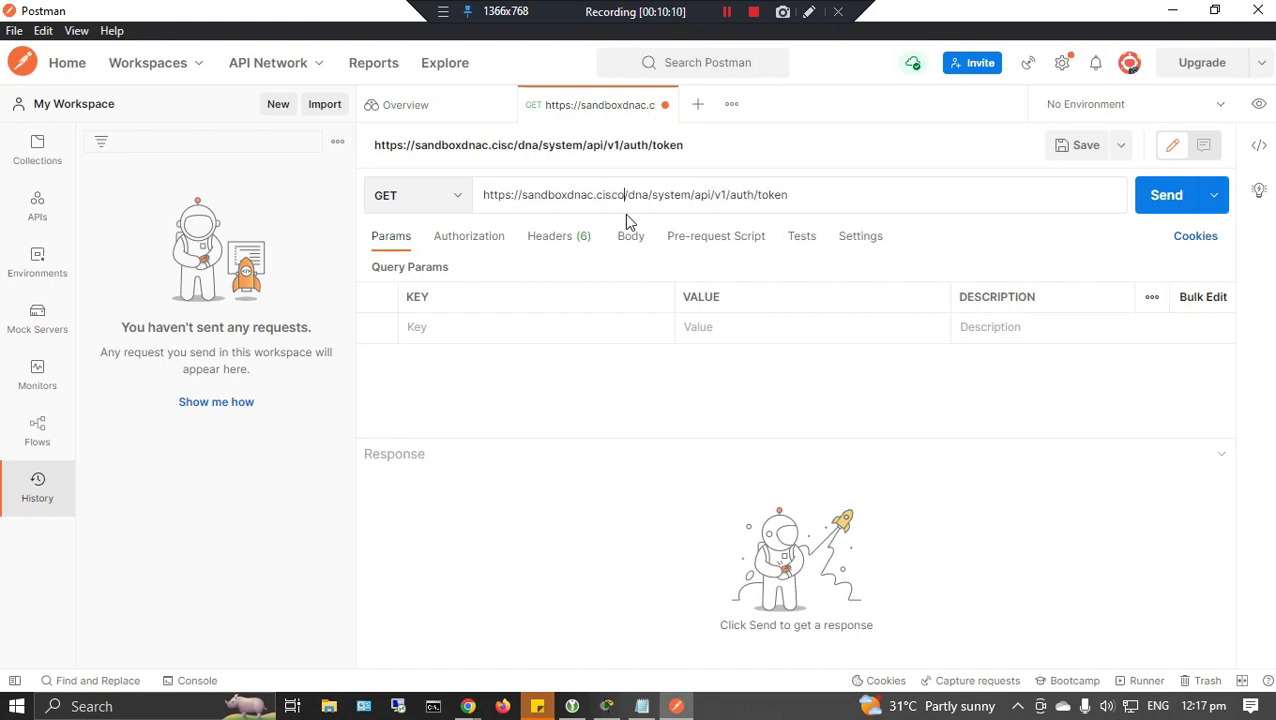
type(".com")
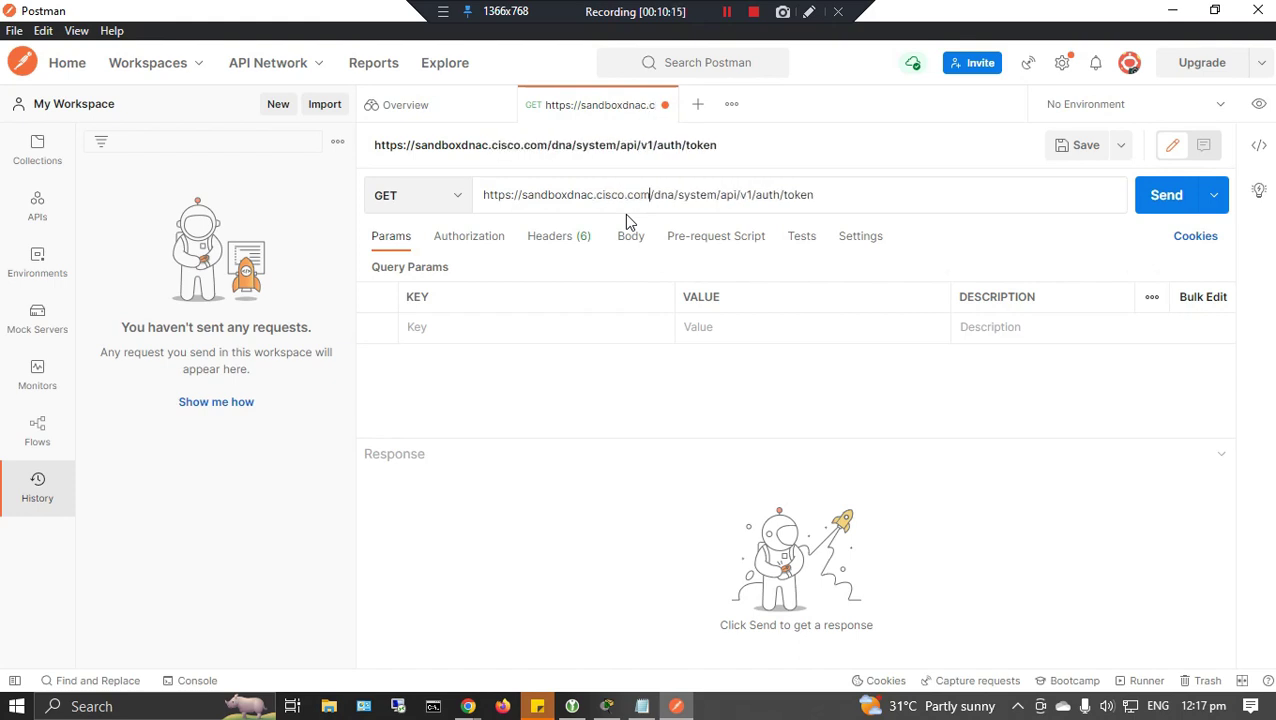
left_click(410, 195)
left_click(392, 265)
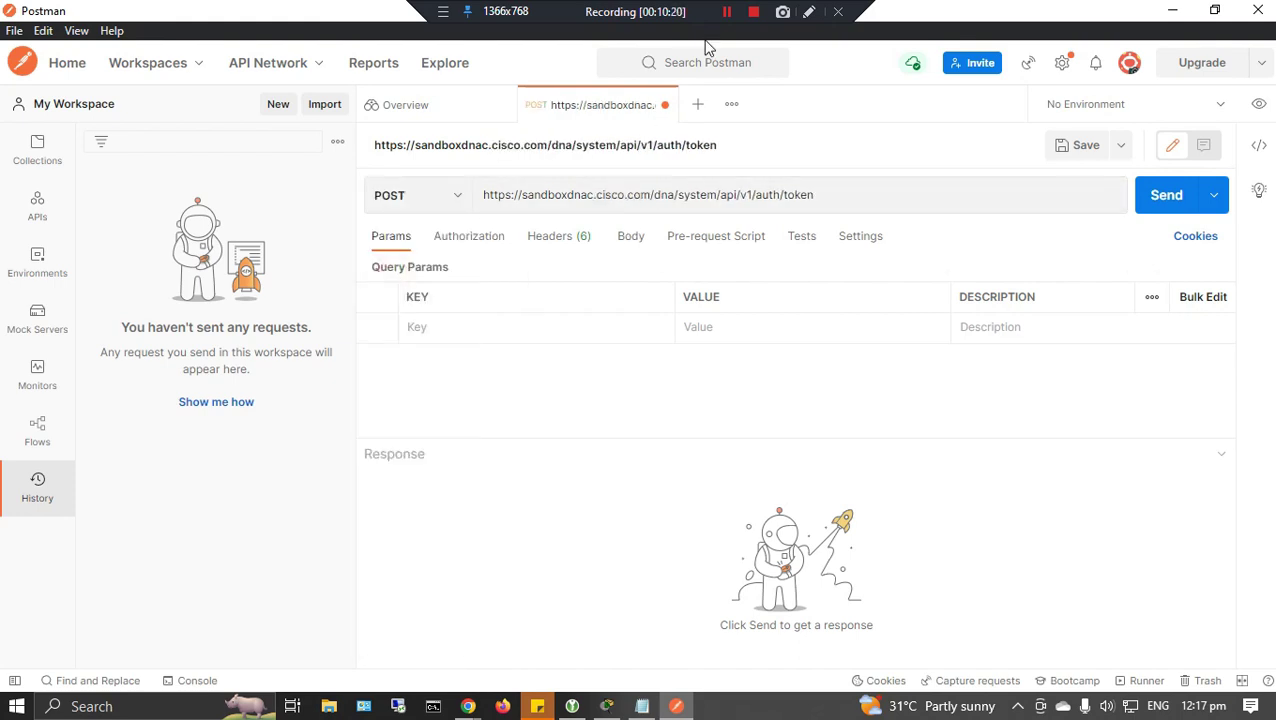
Use Basic Auth with the sandbox username and password, and send the token request.
left_click(460, 238)
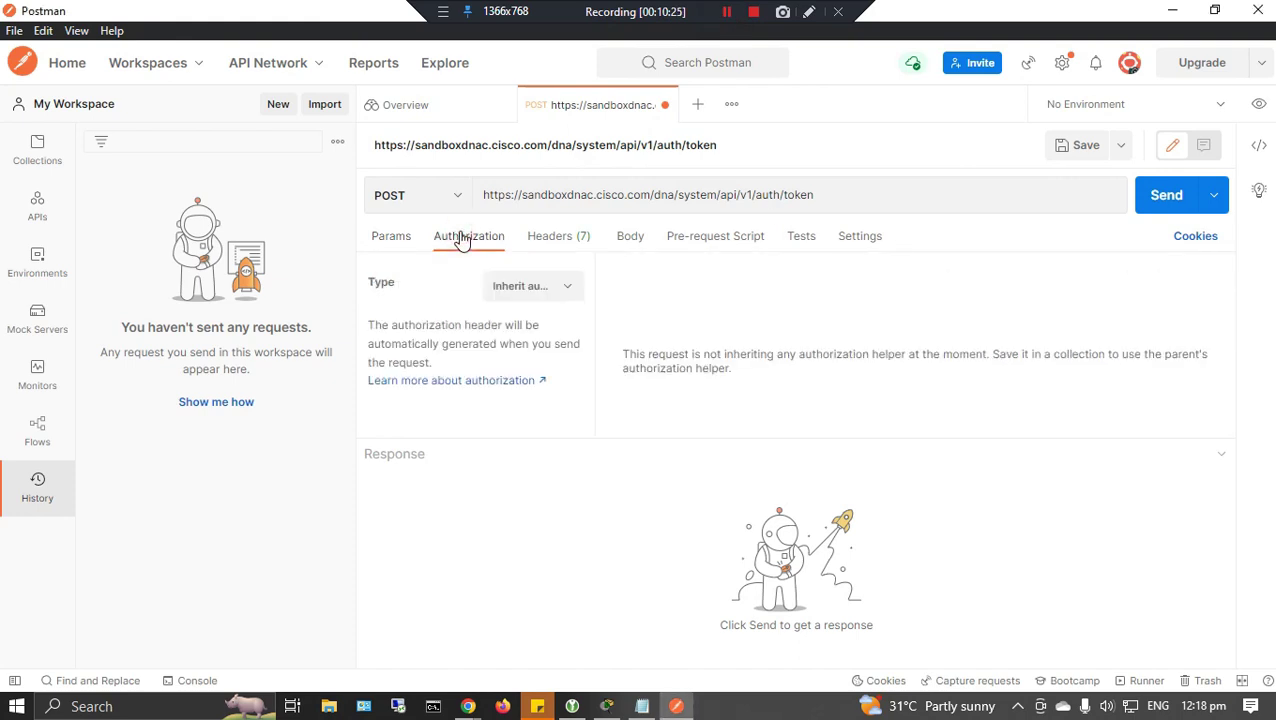
left_click(535, 288)
left_click(540, 443)
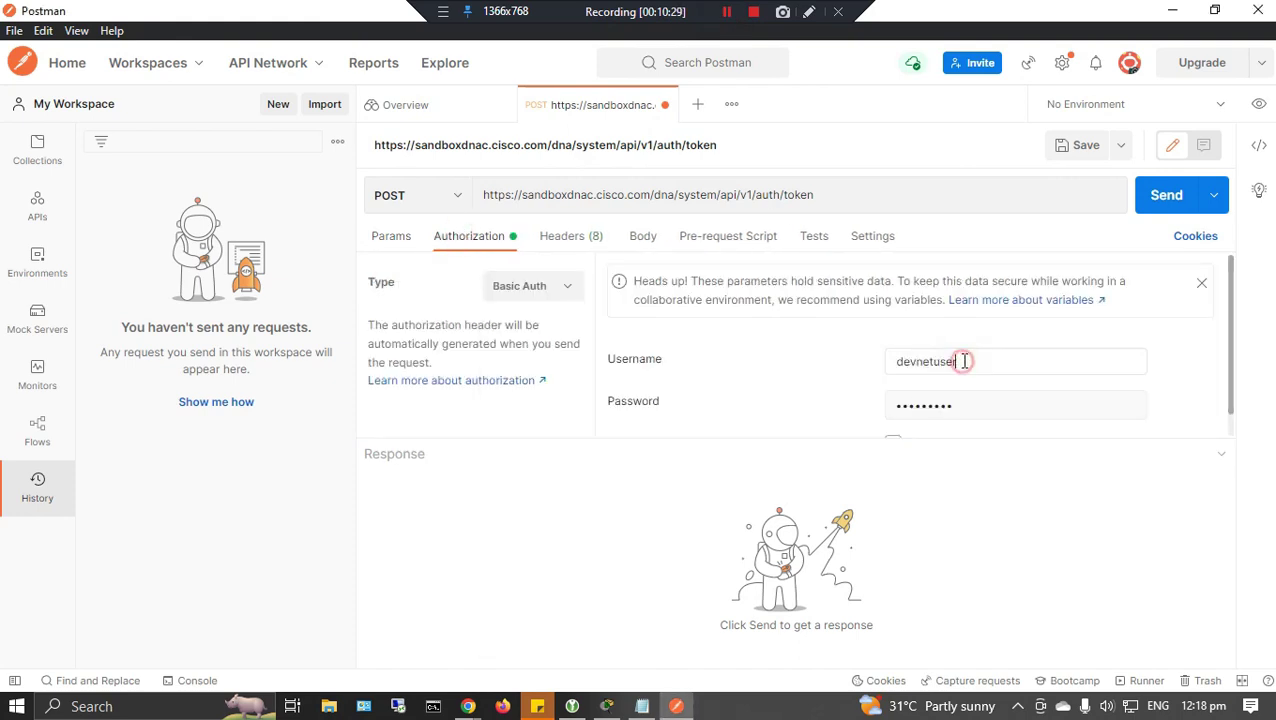
scroll(1028, 404, "down", 1)
left_click(893, 420)
double_click(962, 342)
left_click_drag(965, 383, 857, 389)
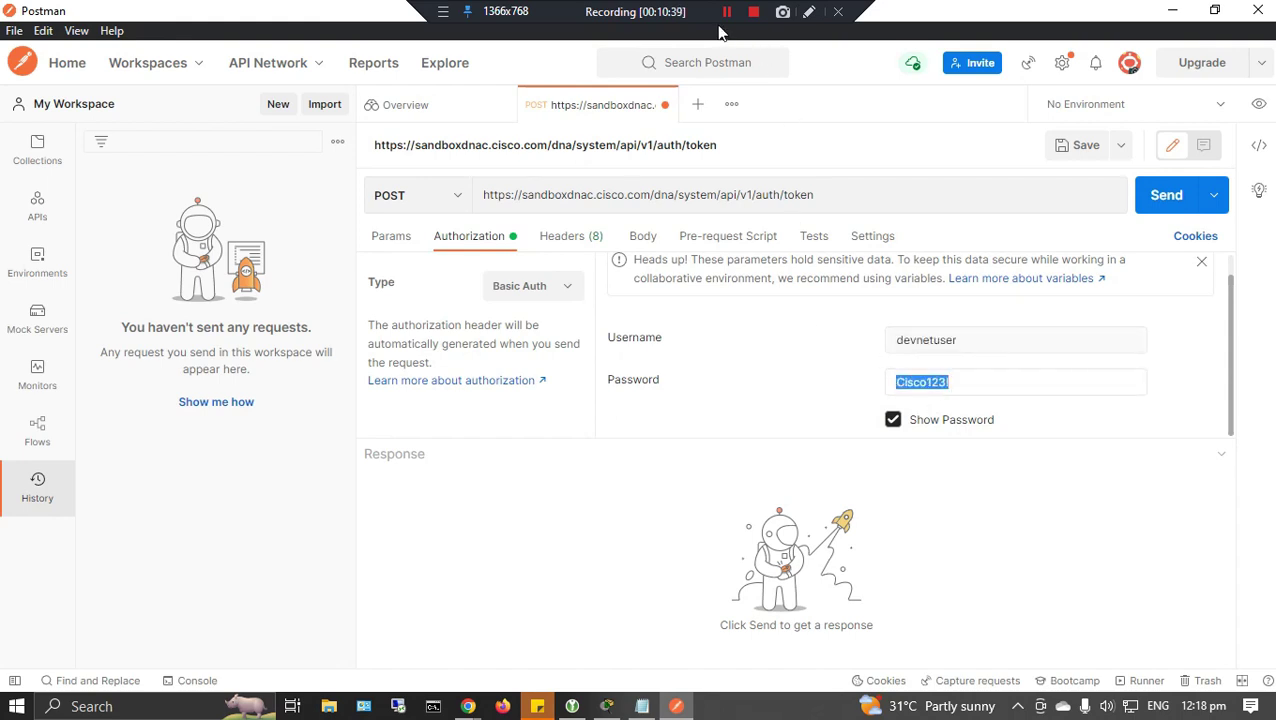
left_click(1160, 192)
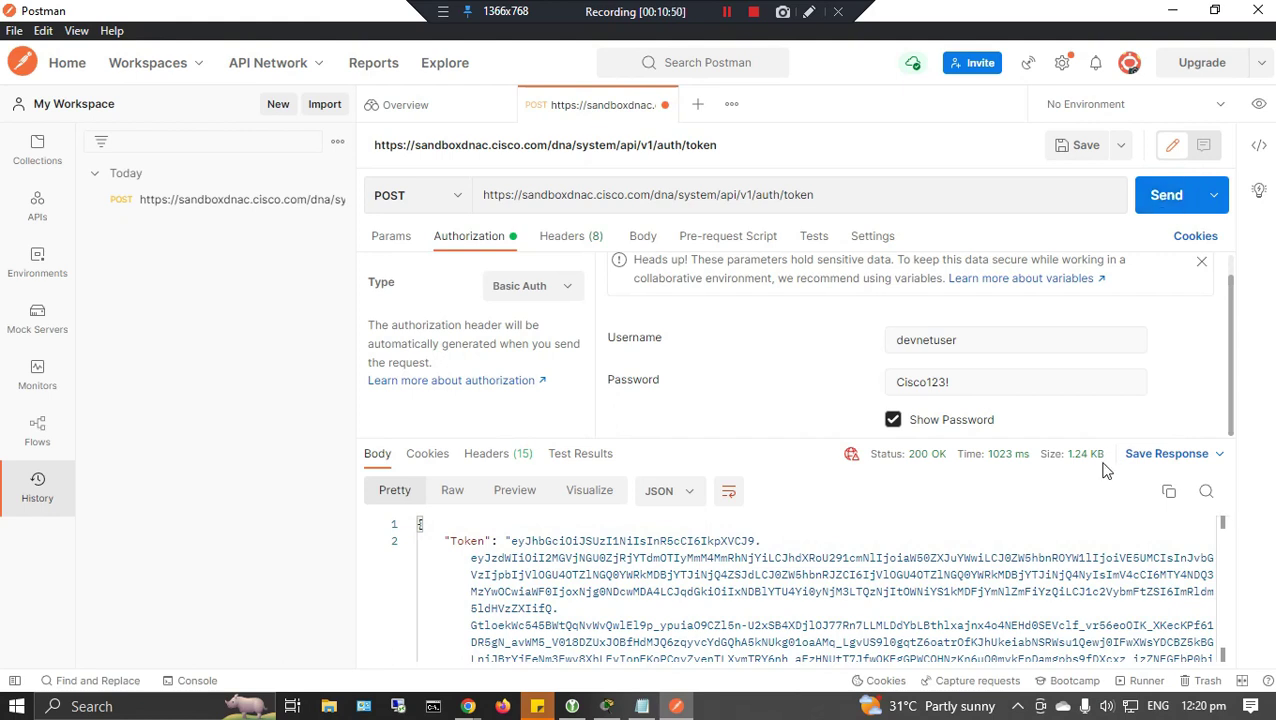
Copy the returned token from the response body.
scroll(1170, 545, "down", 1)
scroll(1159, 547, "up", 1)
scroll(1159, 547, "down", 1)
scroll(829, 557, "up", 1)
left_click_drag(510, 545, 557, 641)
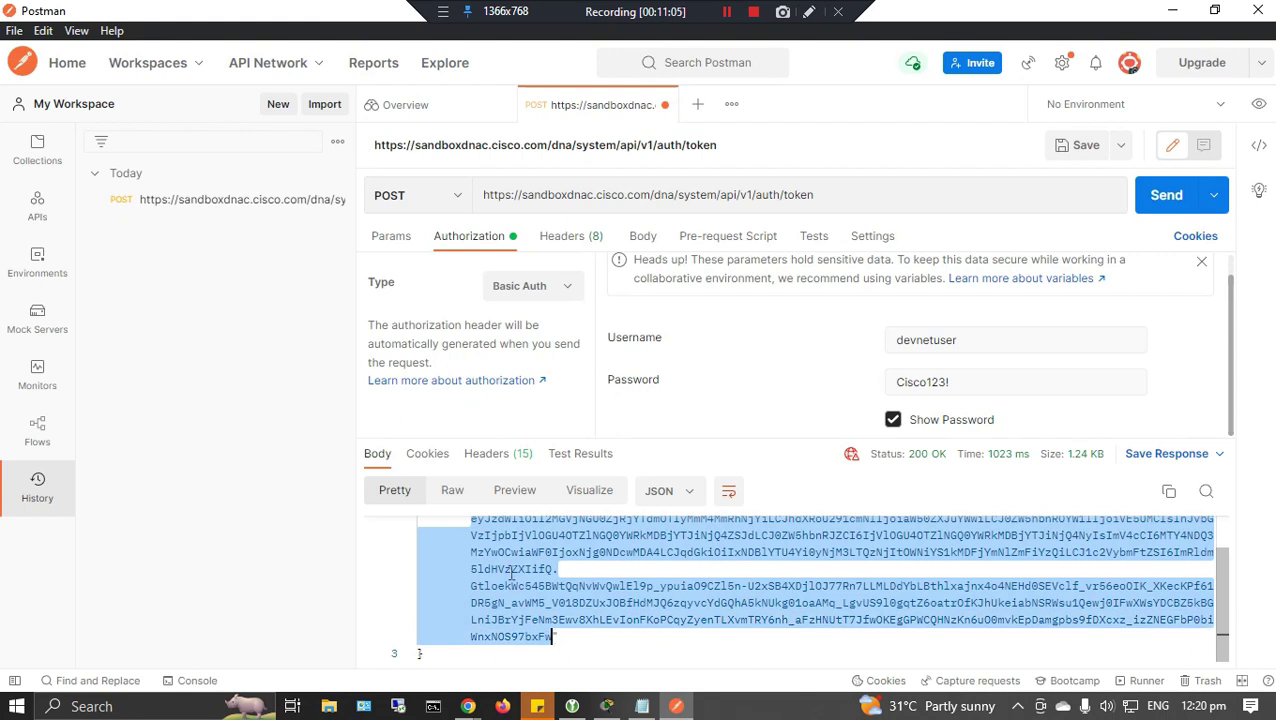
right_click(511, 573)
left_click(568, 433)
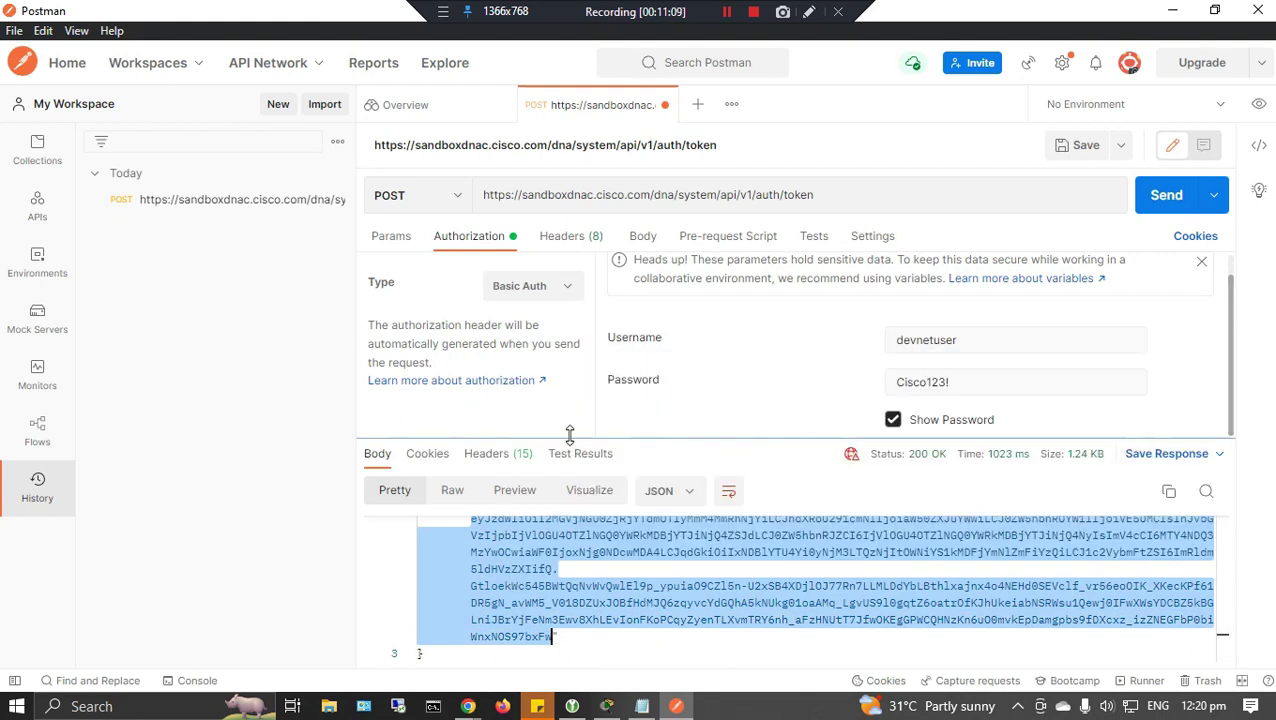
Add an X-Auth-Token request header with the copied token as its value.
left_click(558, 243)
left_click(593, 324)
type("X-Auth-Token")
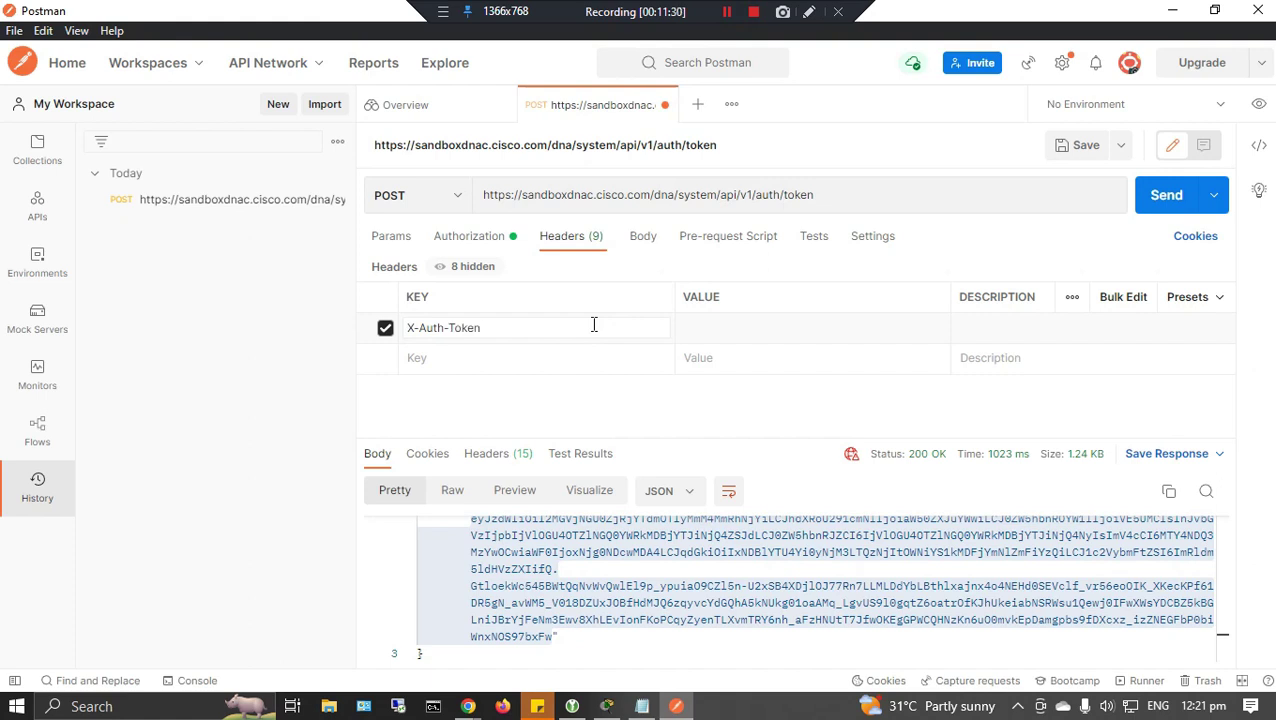
key("alt+Tab")
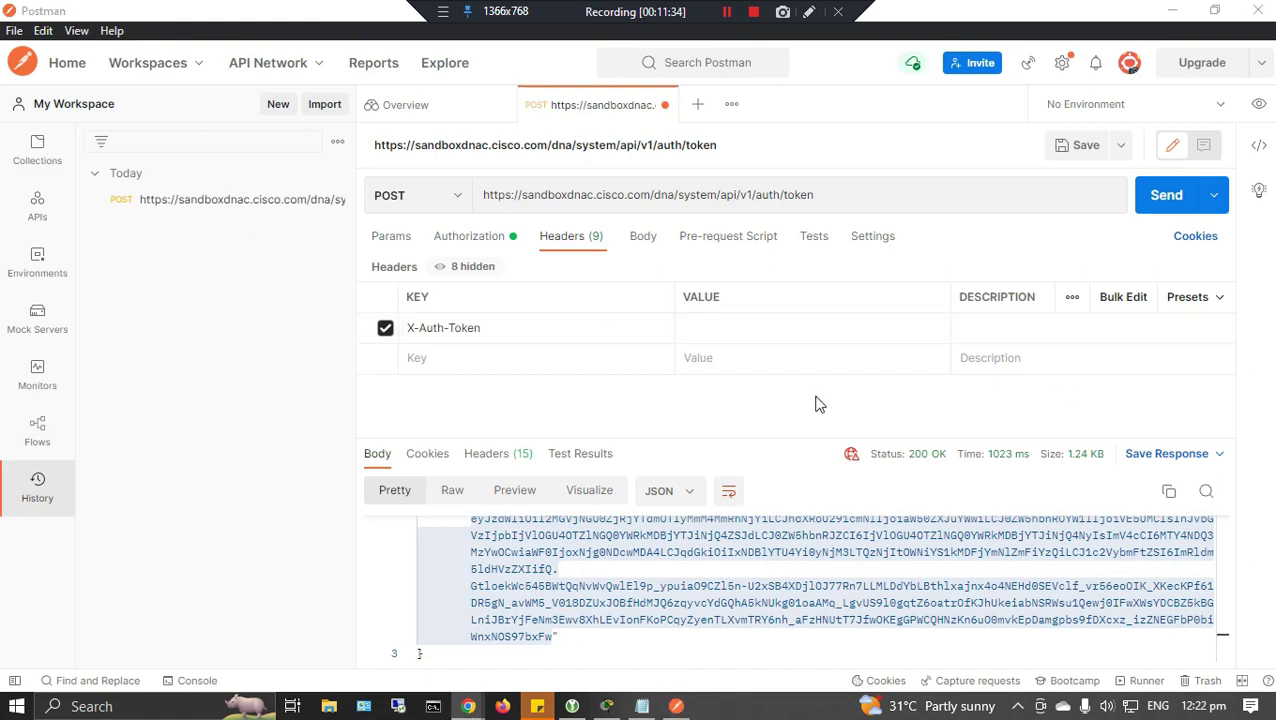
left_click(767, 328)
key("ctrl+v")
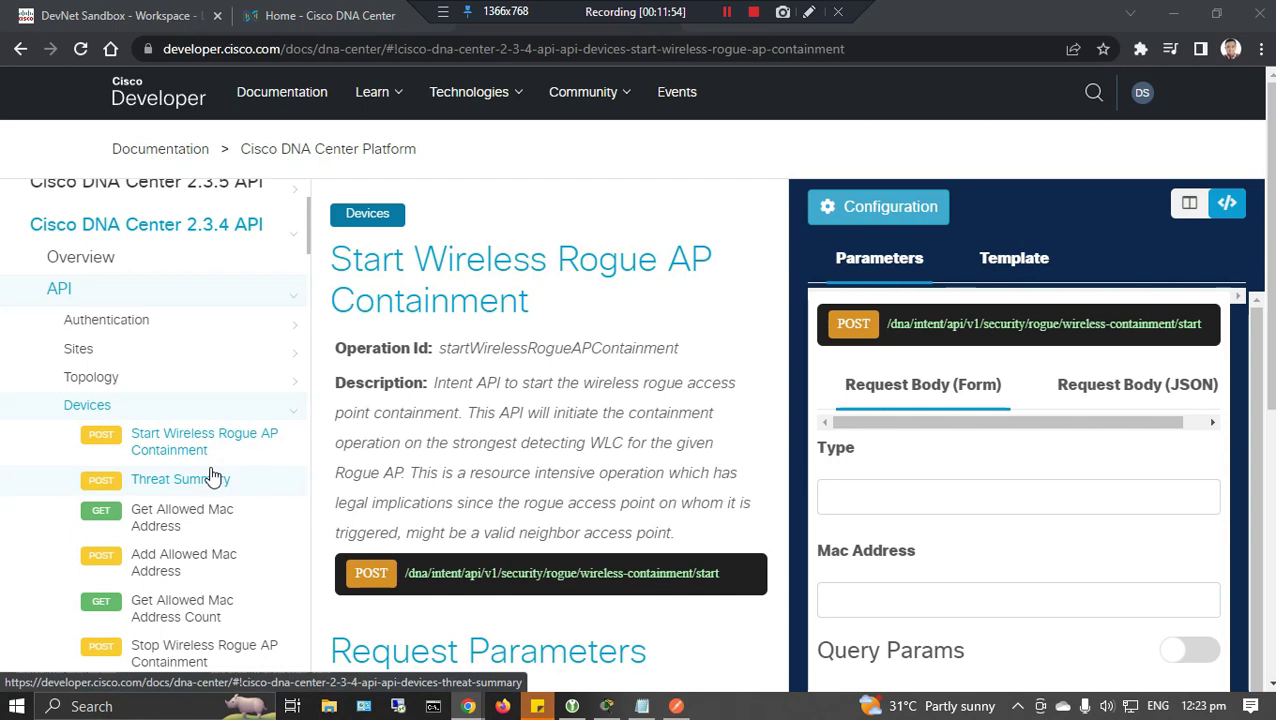
Open the Get Device list docs page and copy its path /dna/intent/api/v1/network-device.
scroll(256, 555, "down", 2)
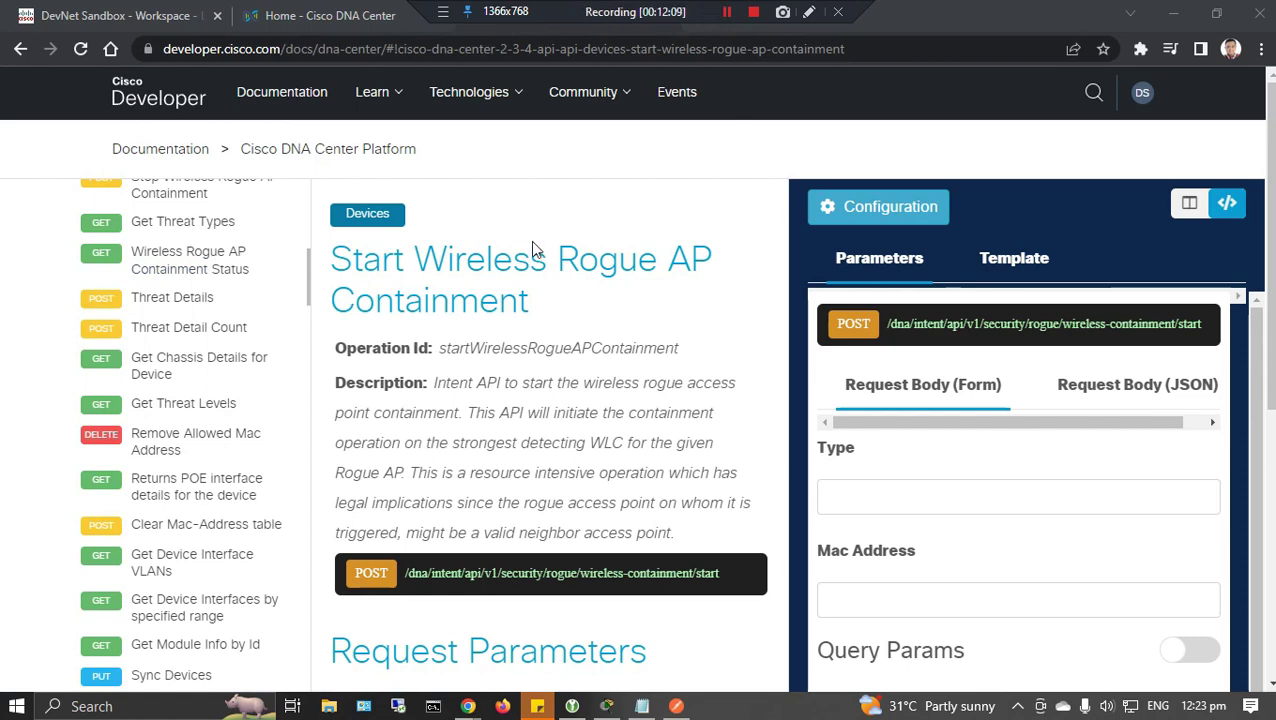
scroll(228, 400, "down", 3)
left_click(195, 436)
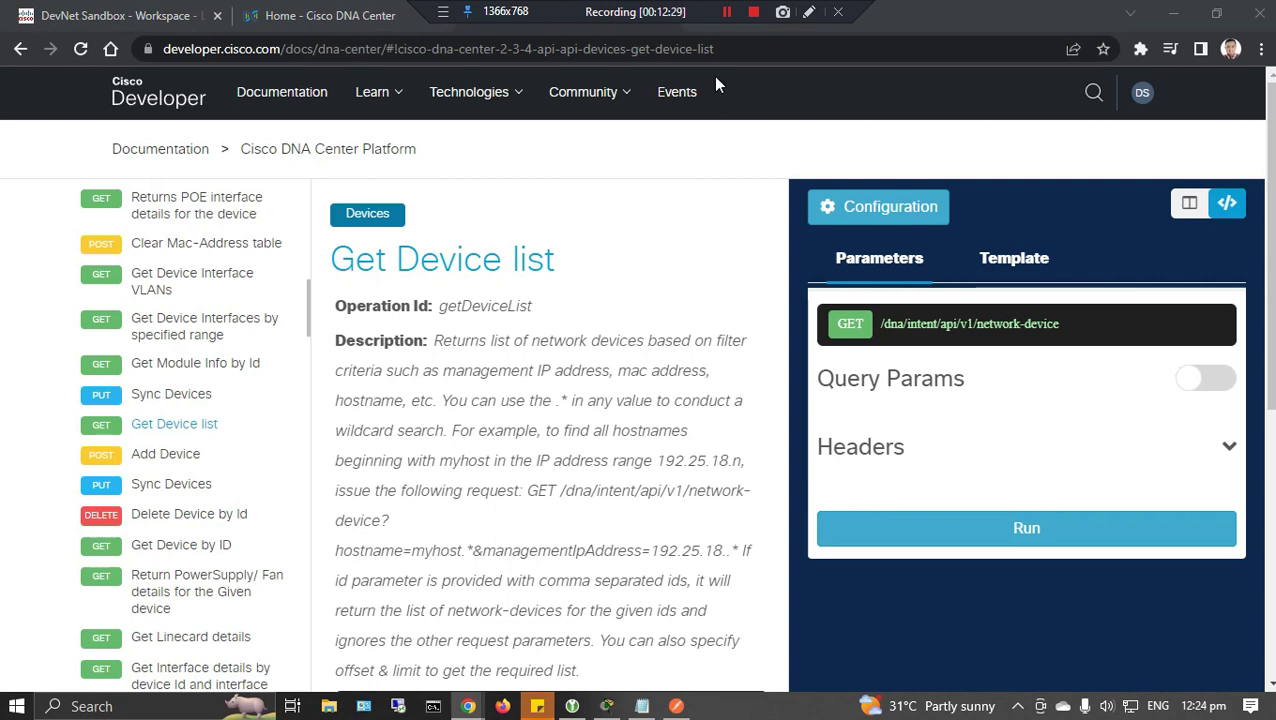
left_click_drag(880, 324, 1077, 338)
key("ctrl+c")
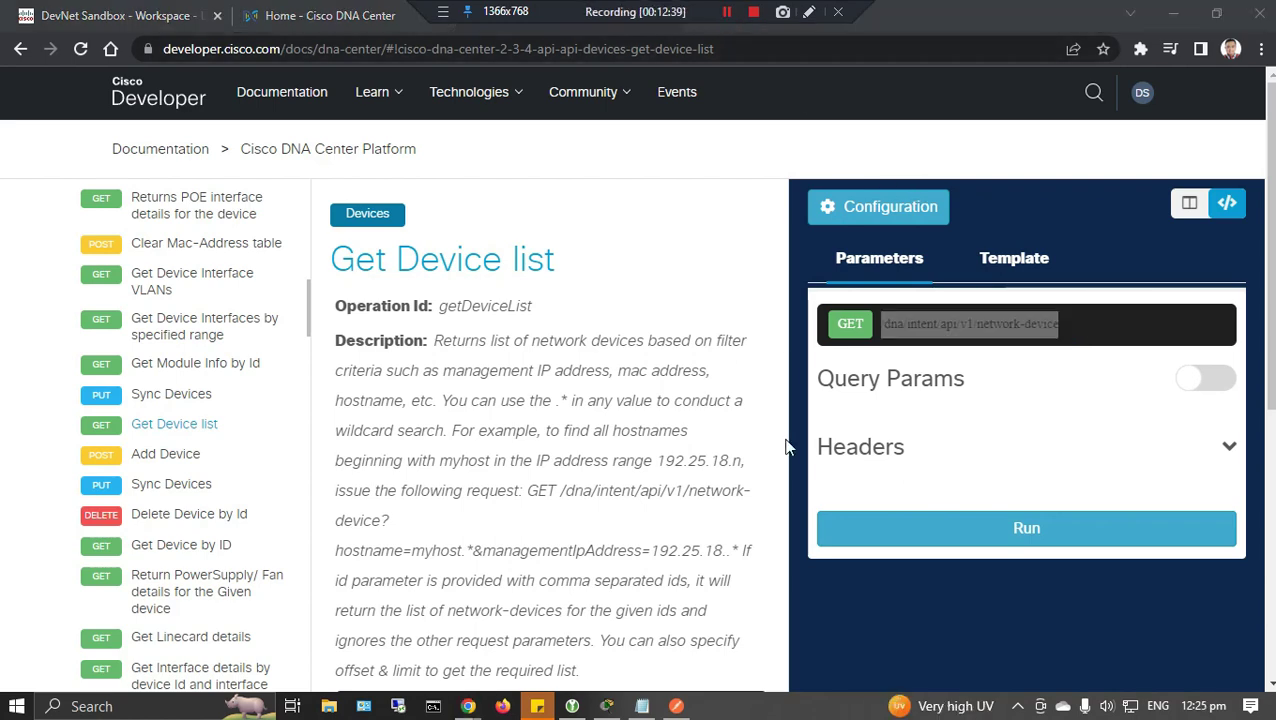
key("alt+Tab")
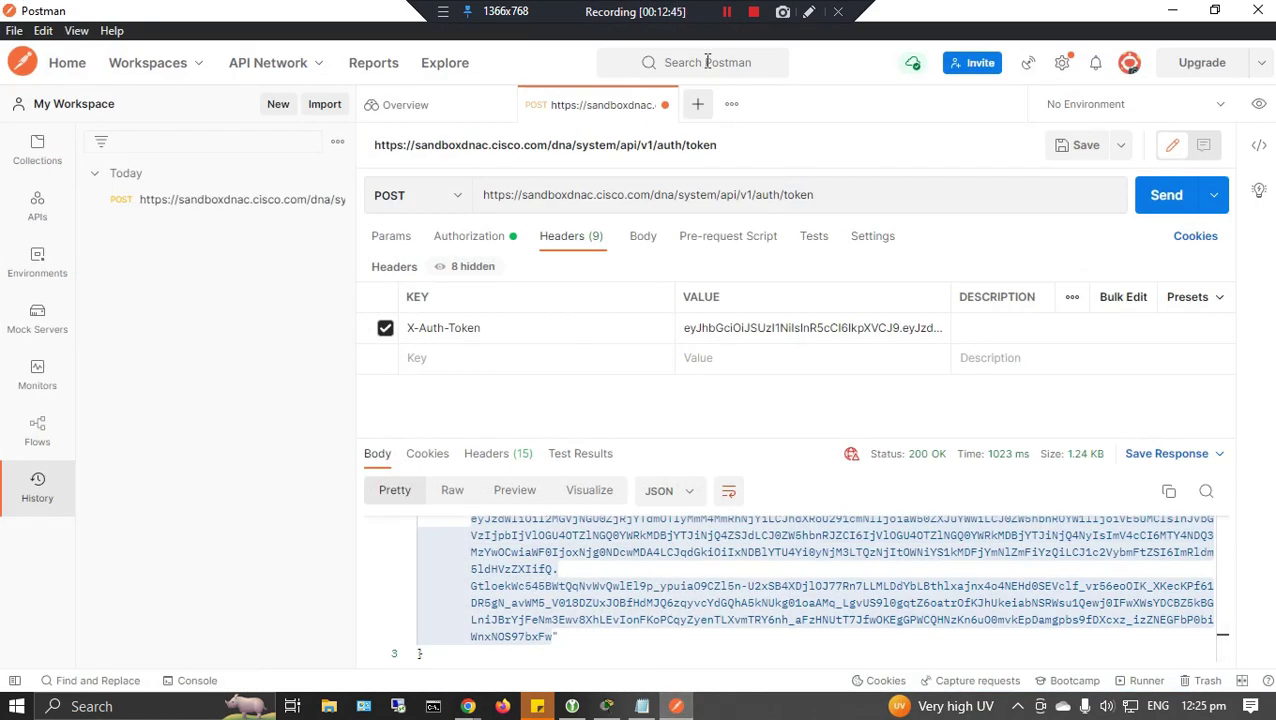
Change the URL path to /dna/intent/api/v1/network-device, switch the method to GET, and send.
left_click_drag(838, 196, 650, 194)
key("ctrl+v")
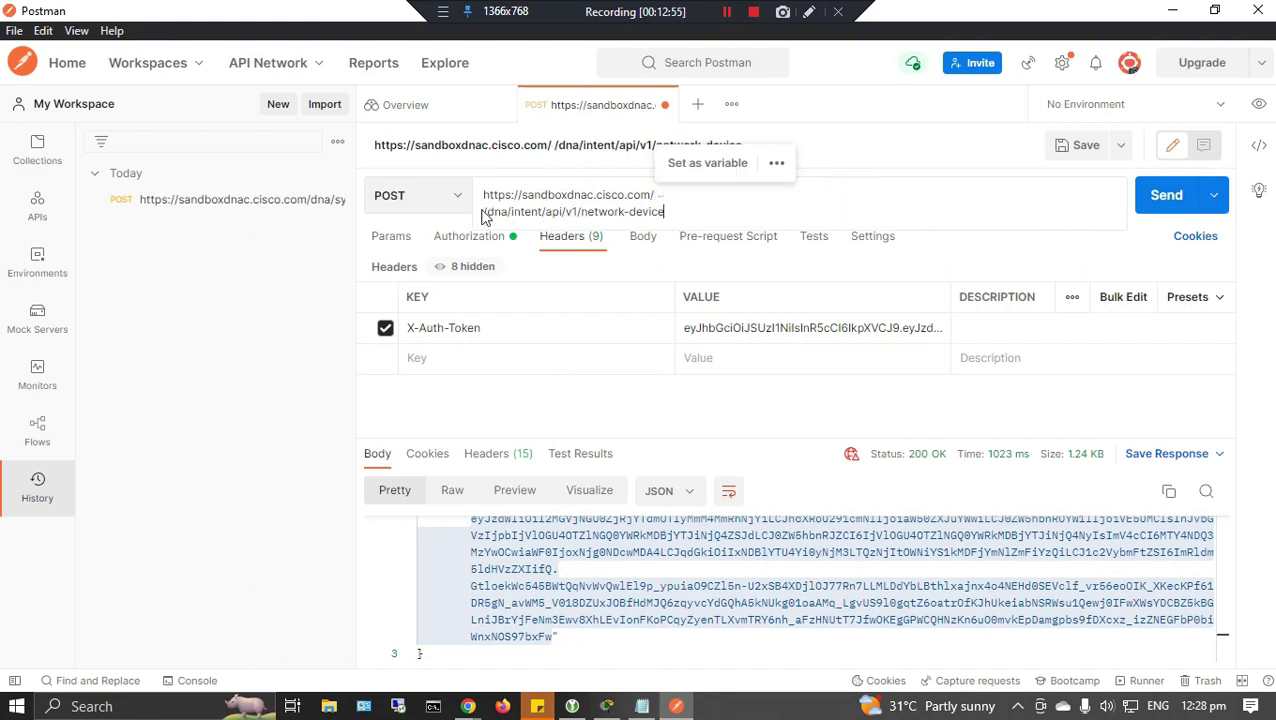
left_click(704, 170)
left_click(650, 195)
key("BackSpace")
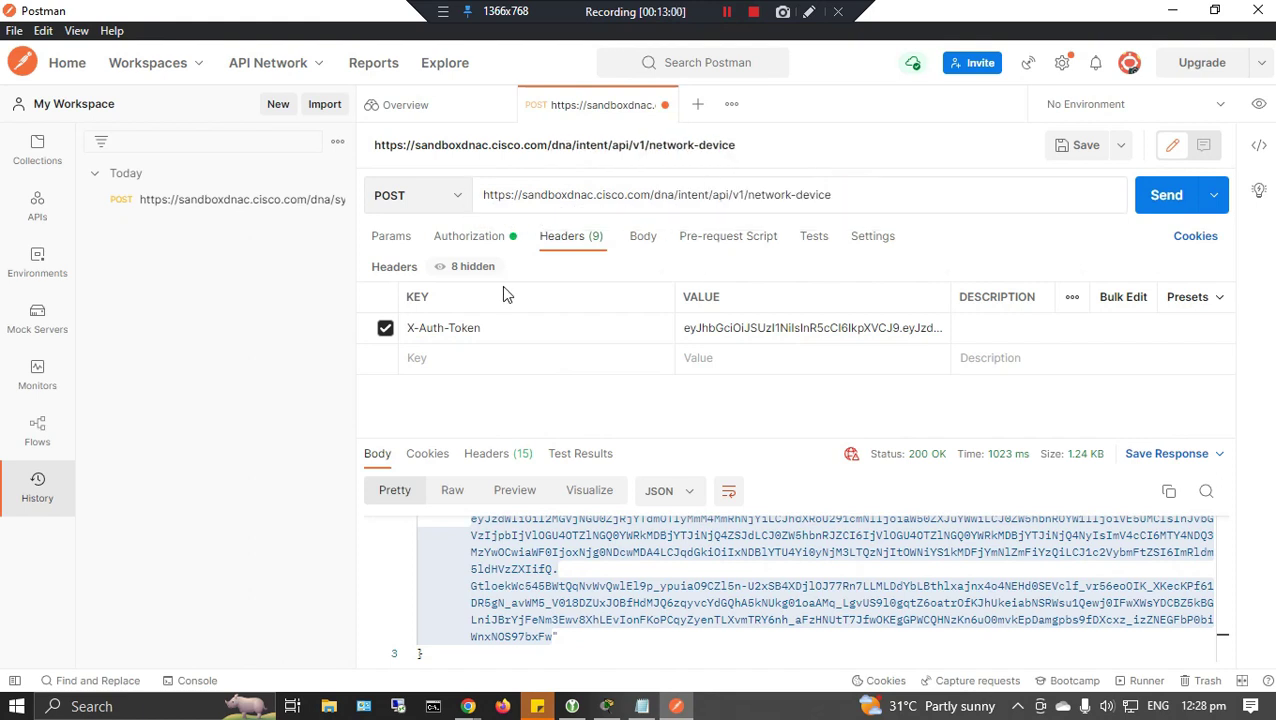
left_click(432, 196)
left_click(390, 236)
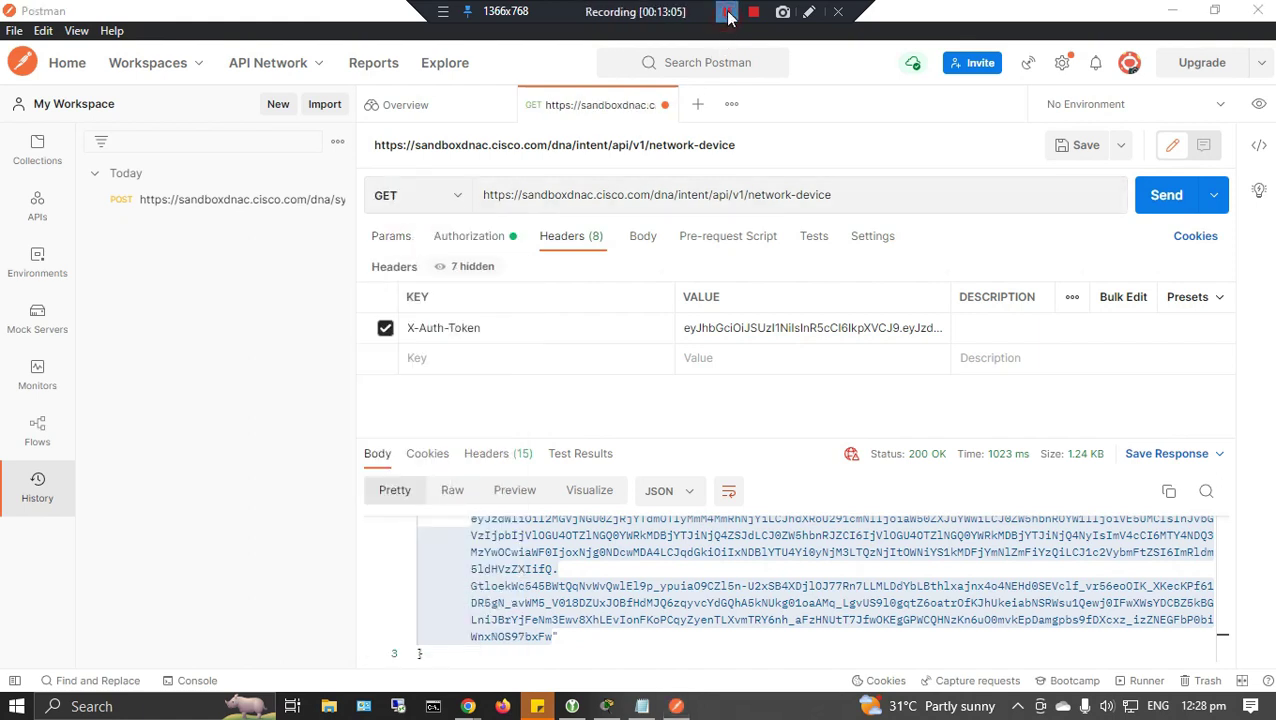
left_click(416, 328)
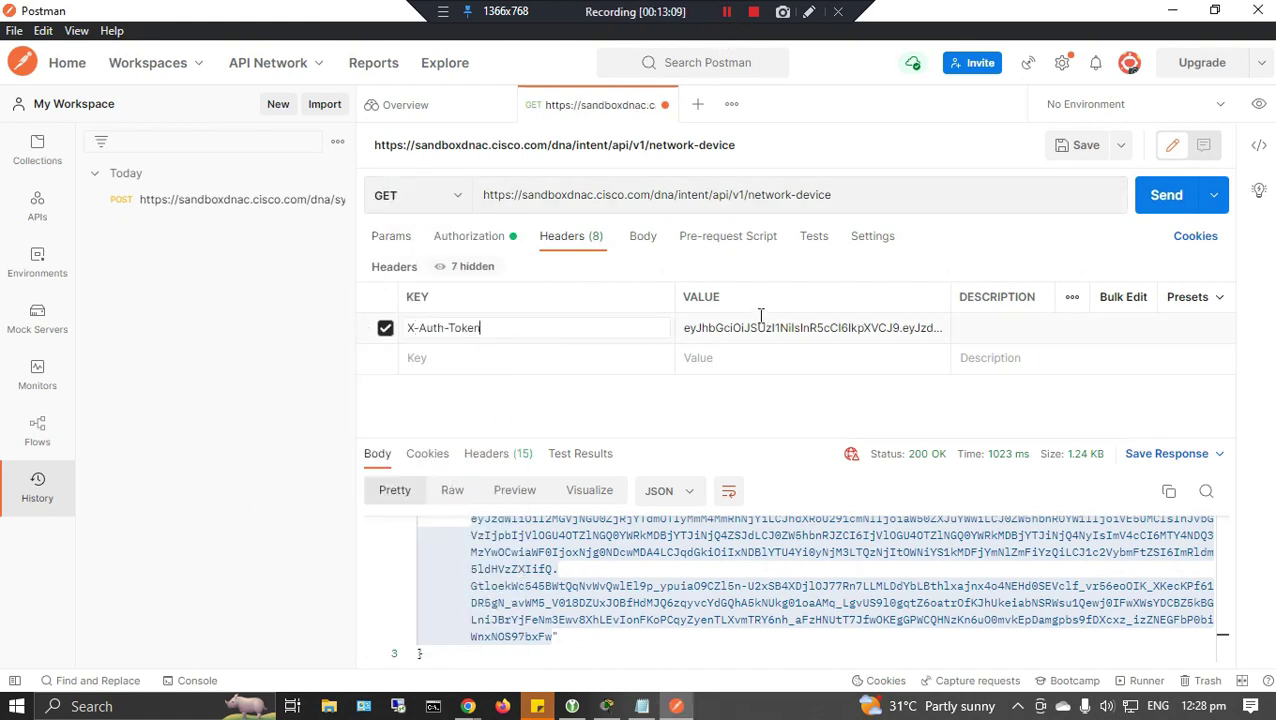
left_click(1158, 199)
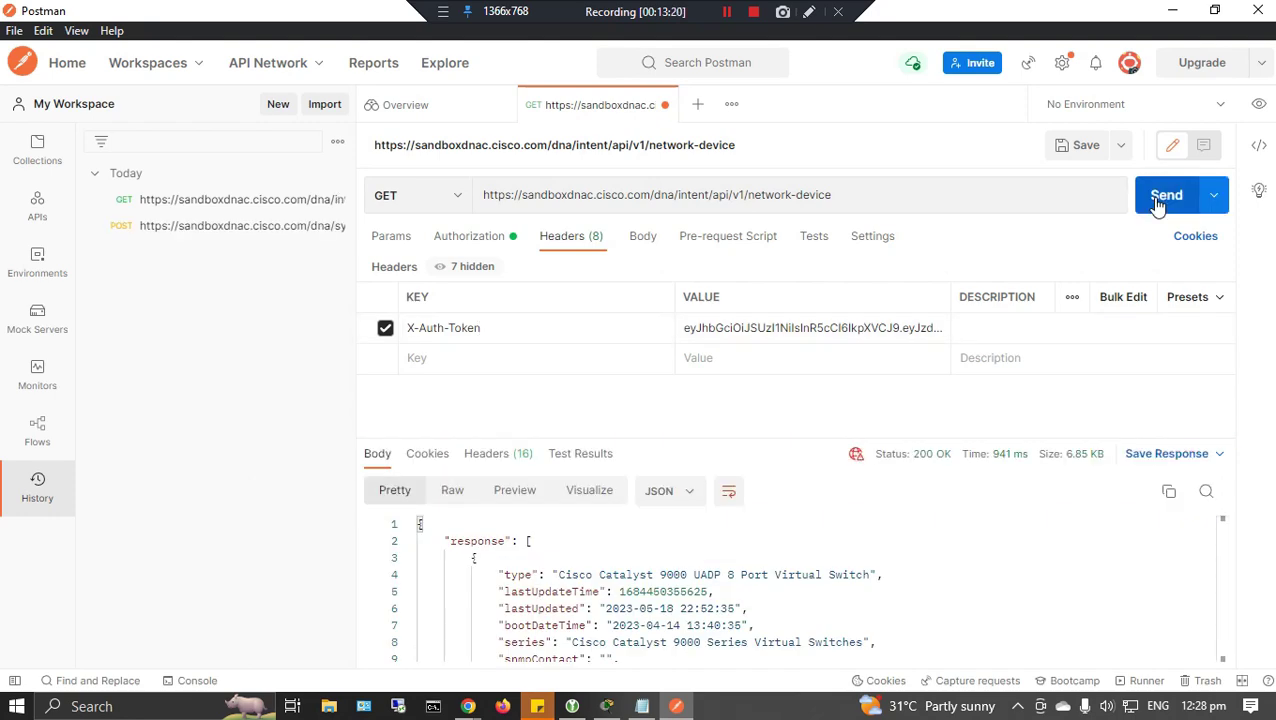
scroll(1094, 541, "down", 1)
Enlarge the response pane to show more of the device-list JSON.
scroll(1094, 541, "up", 1)
left_click_drag(765, 445, 770, 334)
left_click_drag(444, 446, 869, 490)
left_click(612, 565)
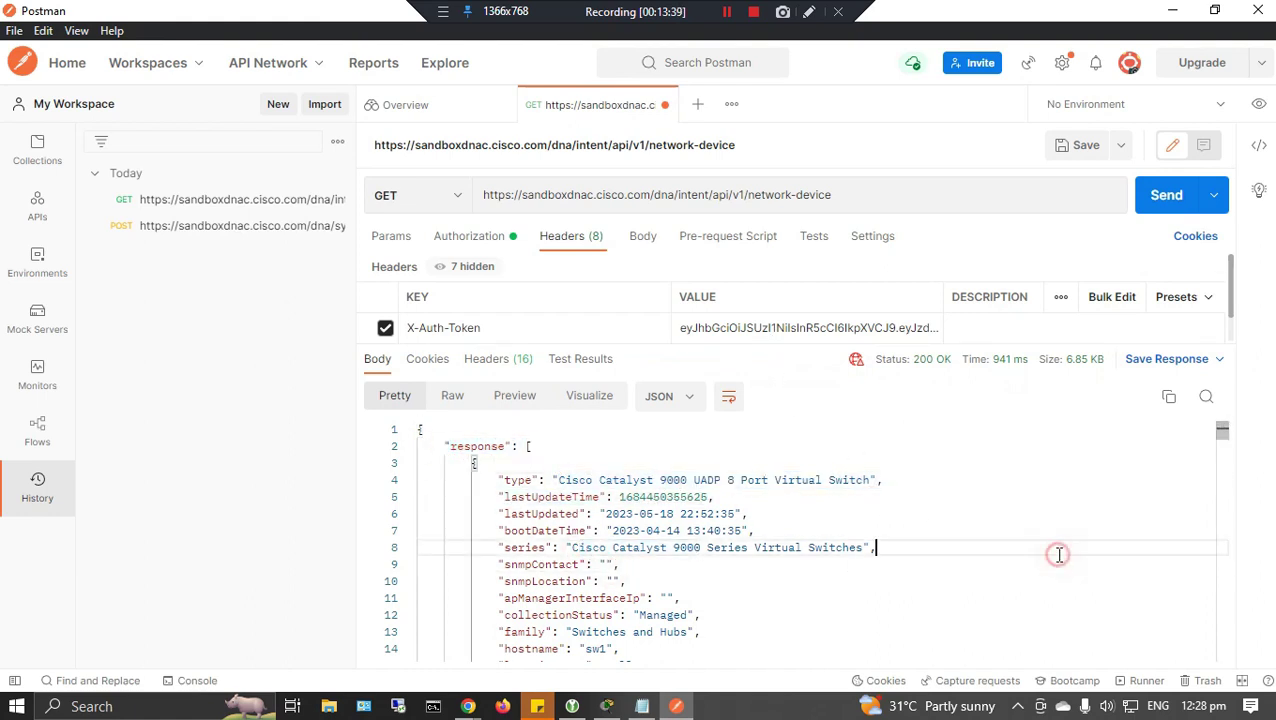
Scroll the device JSON, highlighting type values like Cisco Catalyst 9000 UADP 8 Port Virtual Switch.
scroll(1059, 555, "down", 6)
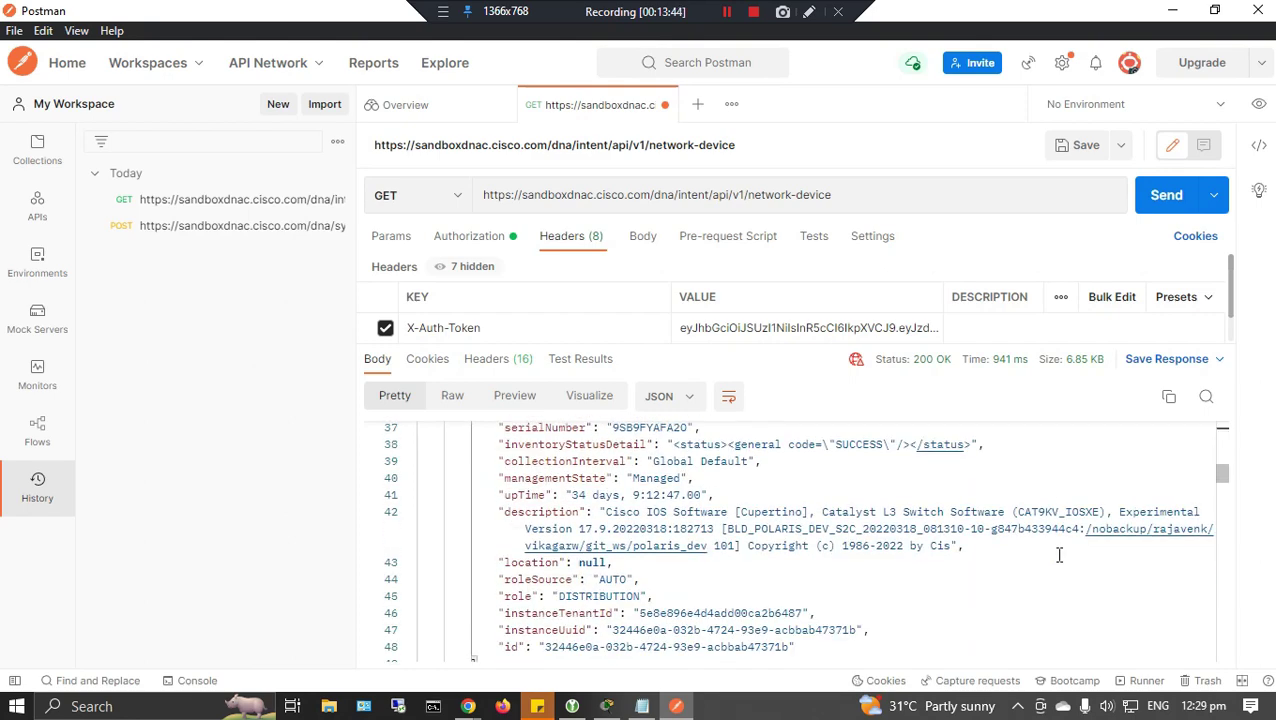
scroll(1059, 555, "down", 3)
left_click_drag(557, 510, 870, 510)
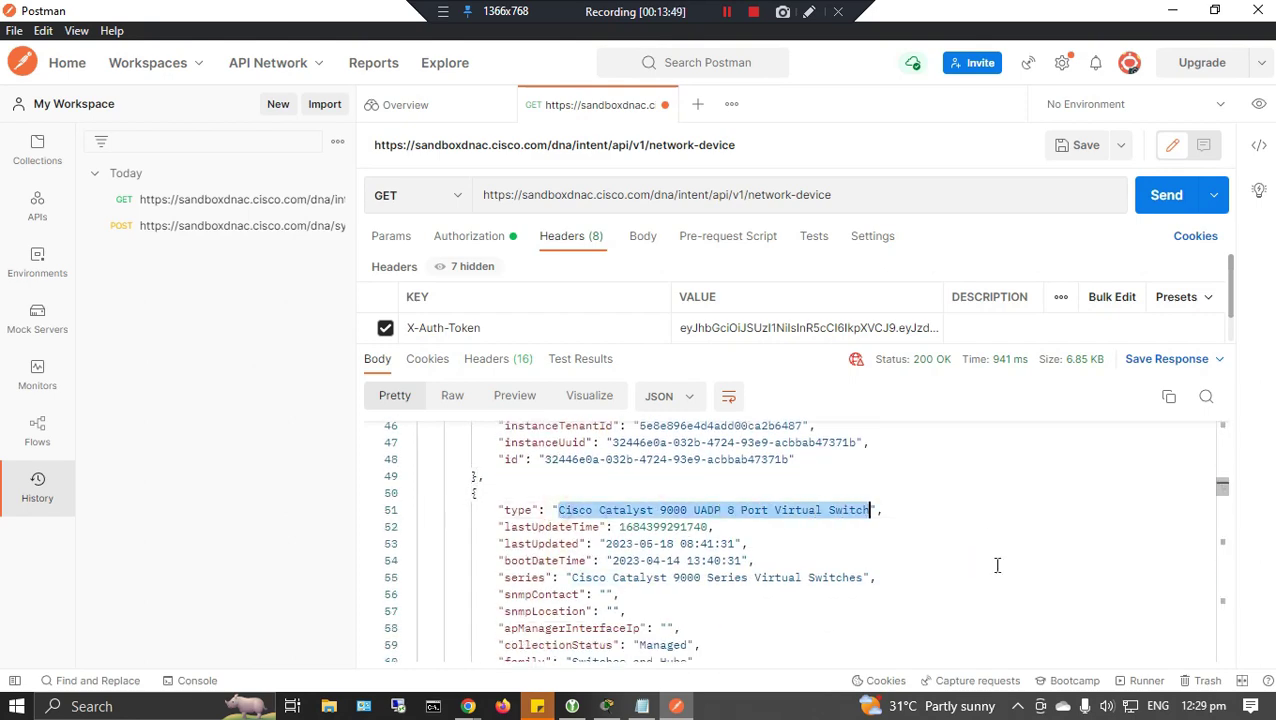
scroll(1040, 544, "down", 10)
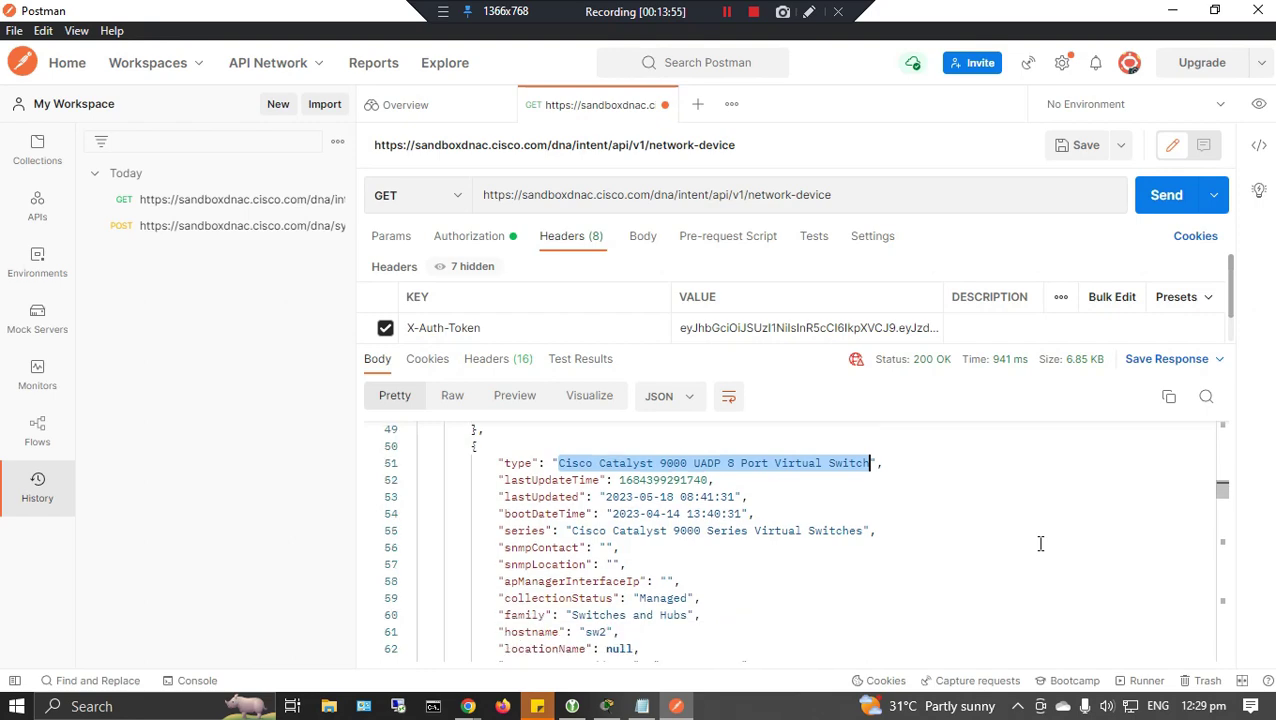
left_click(604, 540)
scroll(1003, 570, "down", 8)
scroll(1003, 570, "down", 3)
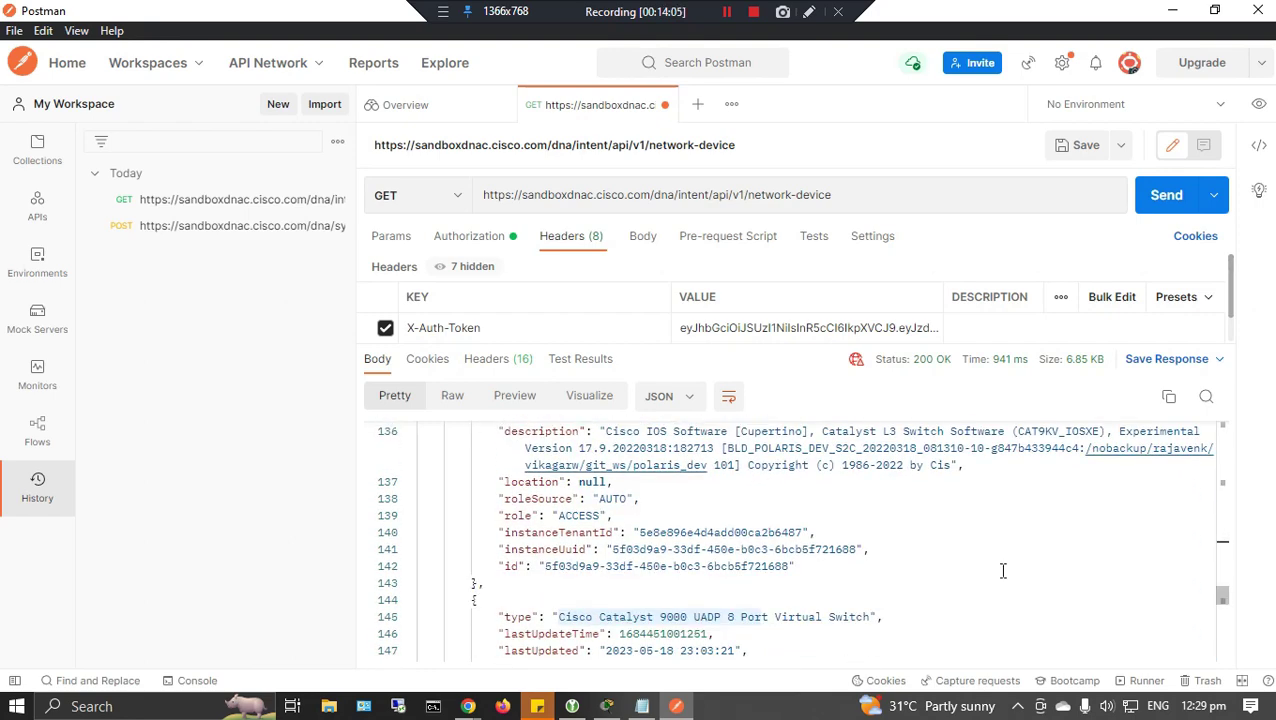
left_click_drag(557, 470, 870, 472)
scroll(983, 521, "down", 5)
scroll(983, 522, "down", 5)
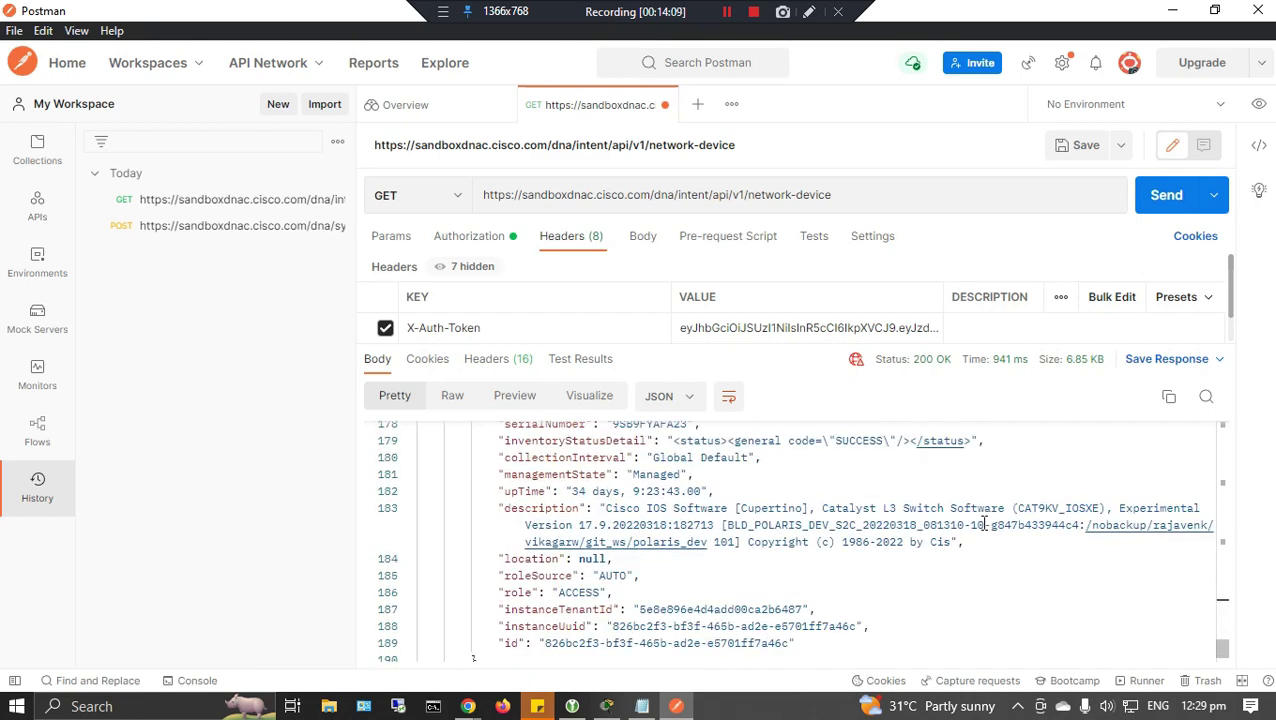
scroll(987, 524, "up", 18)
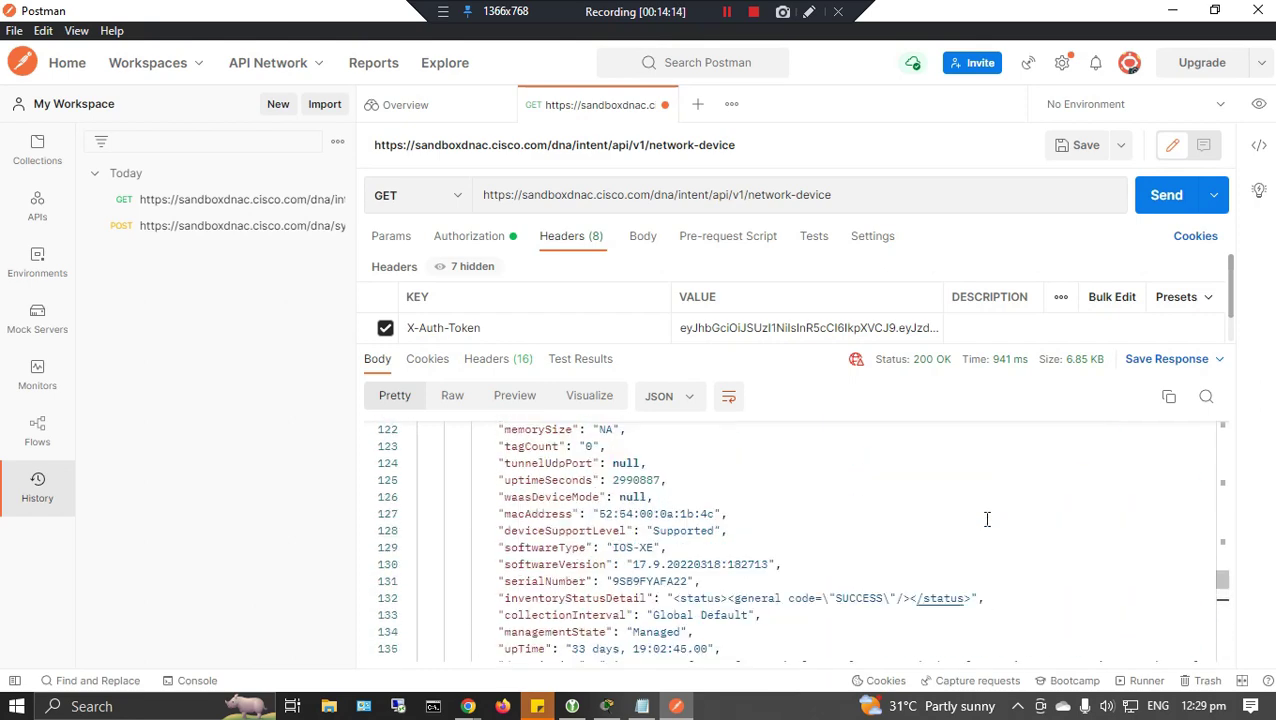
scroll(987, 518, "up", 20)
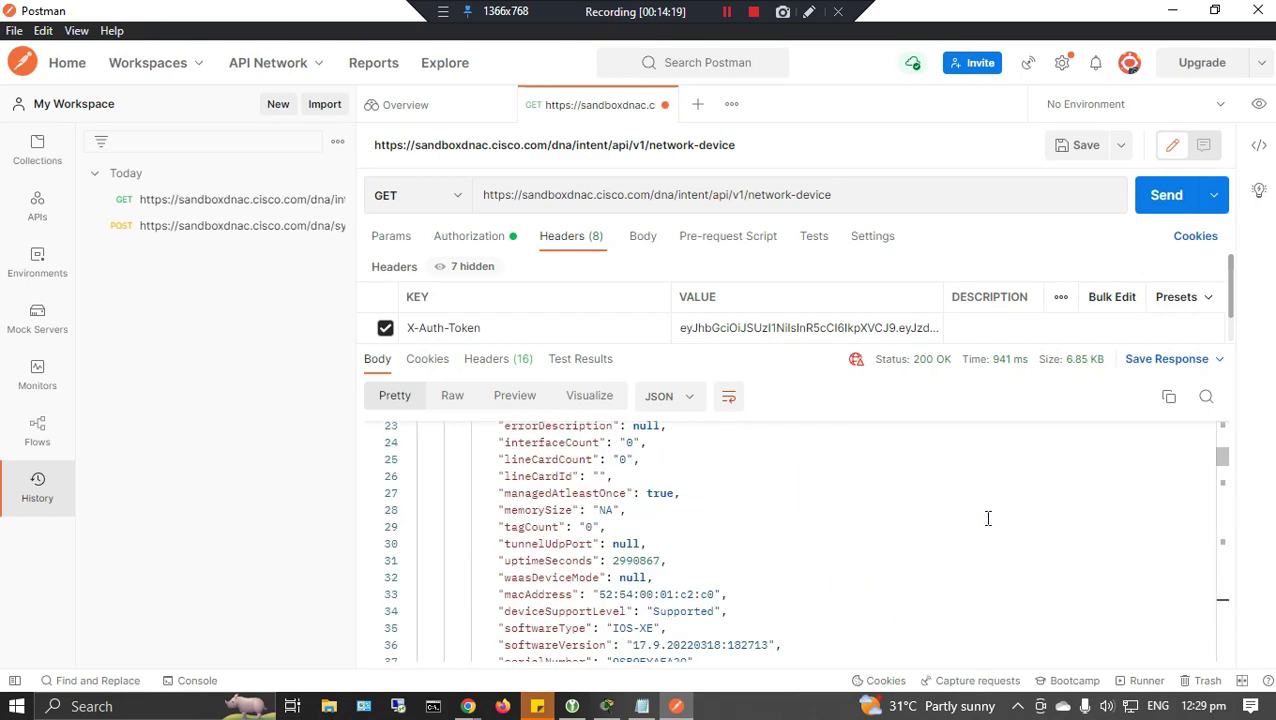
scroll(987, 518, "up", 3)
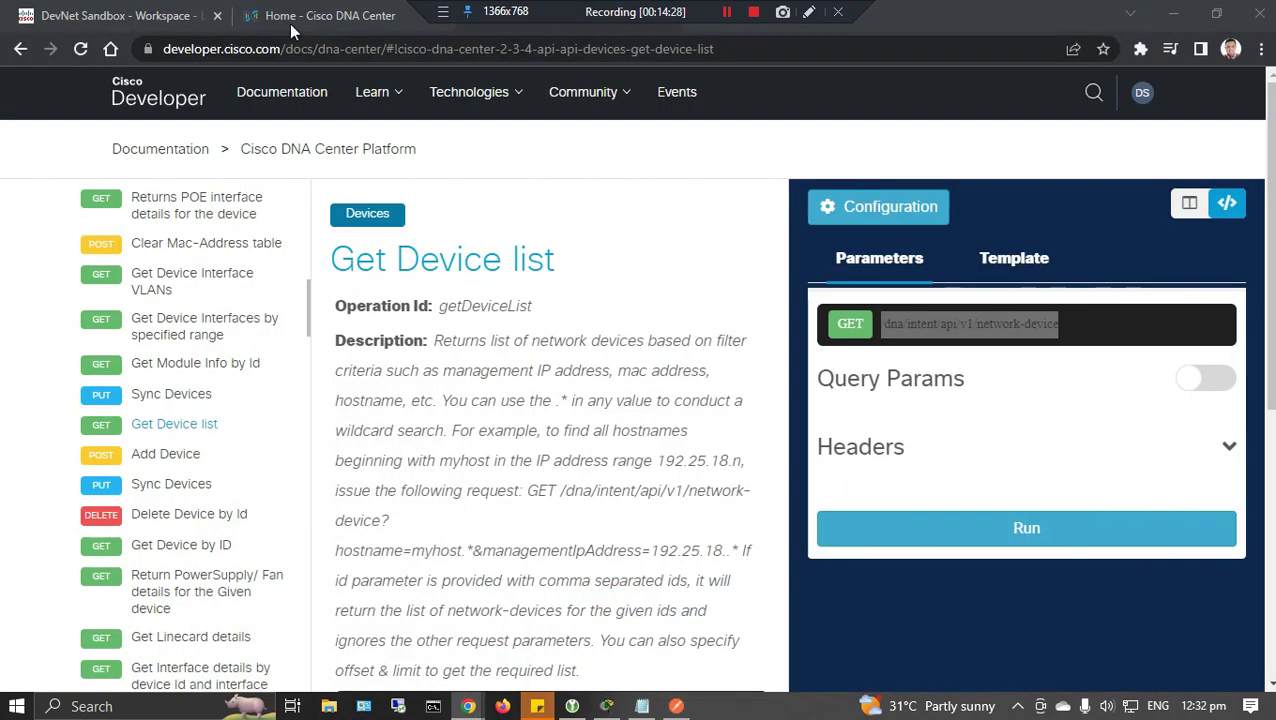
Open the Notepad notes and start an 'Interpreting JSON Data' section with a JSON subheading.
left_click(292, 26)
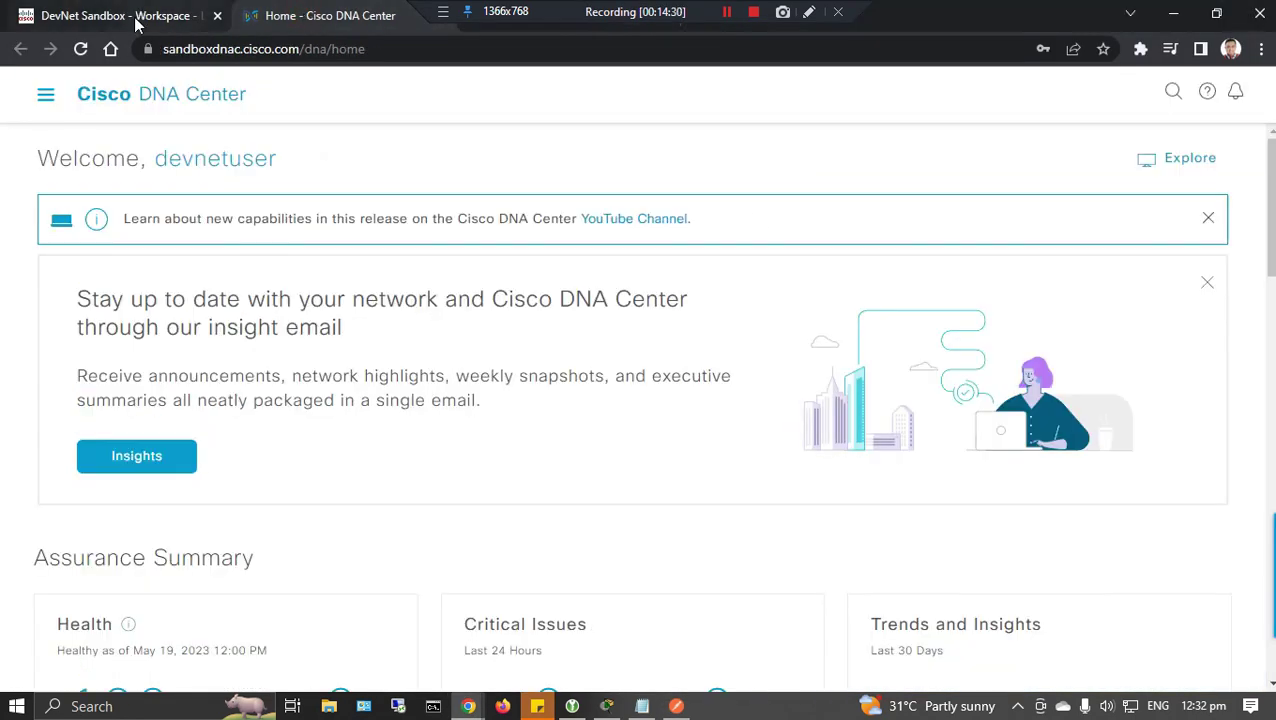
left_click(128, 20)
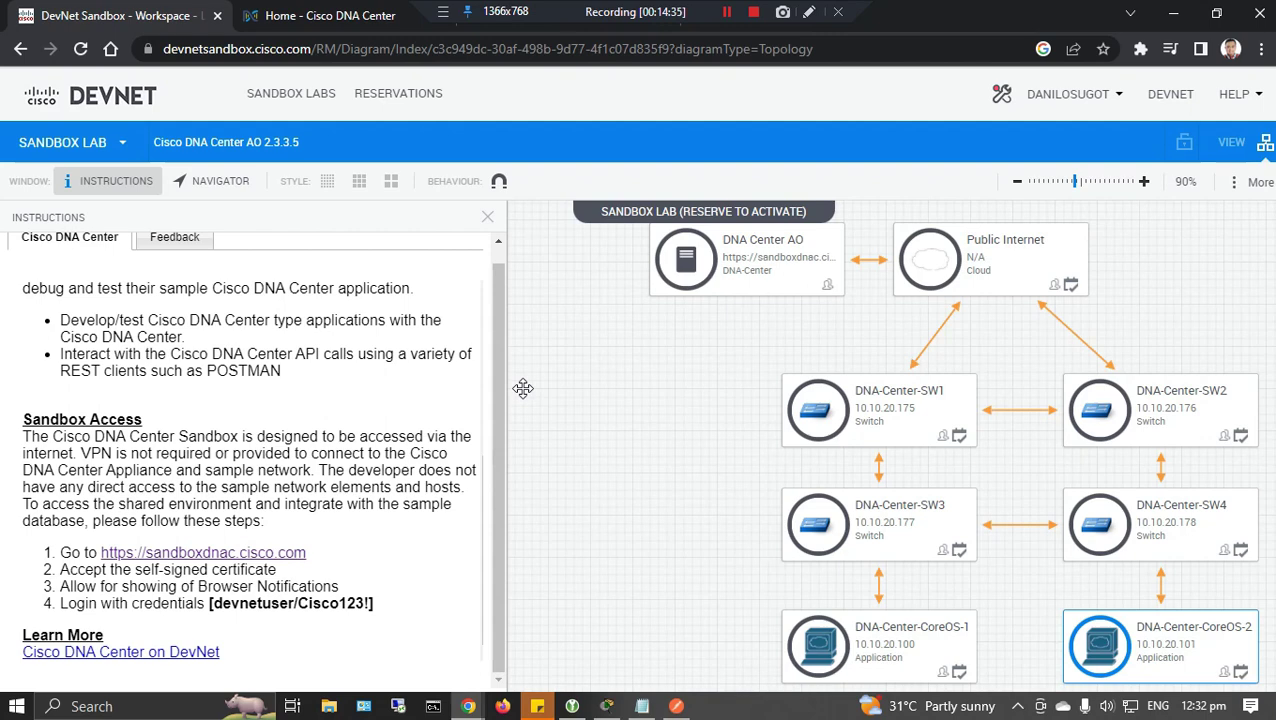
left_click(642, 706)
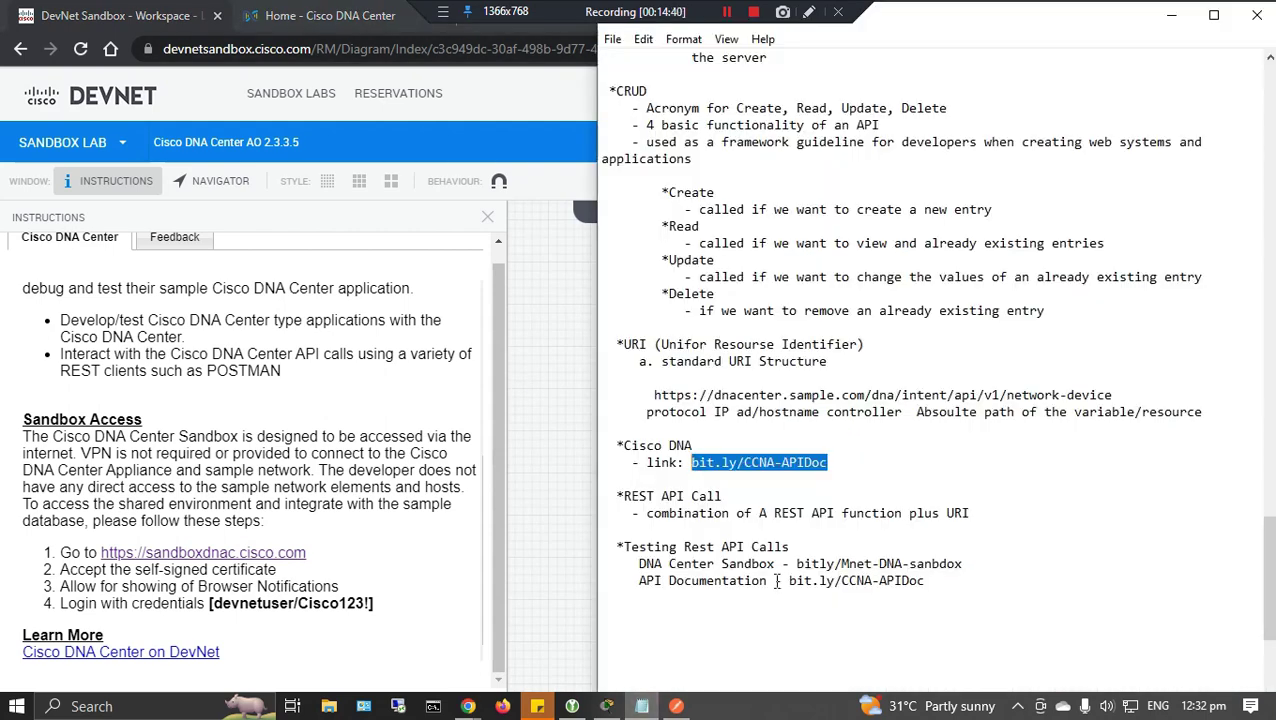
scroll(793, 570, "down", 6)
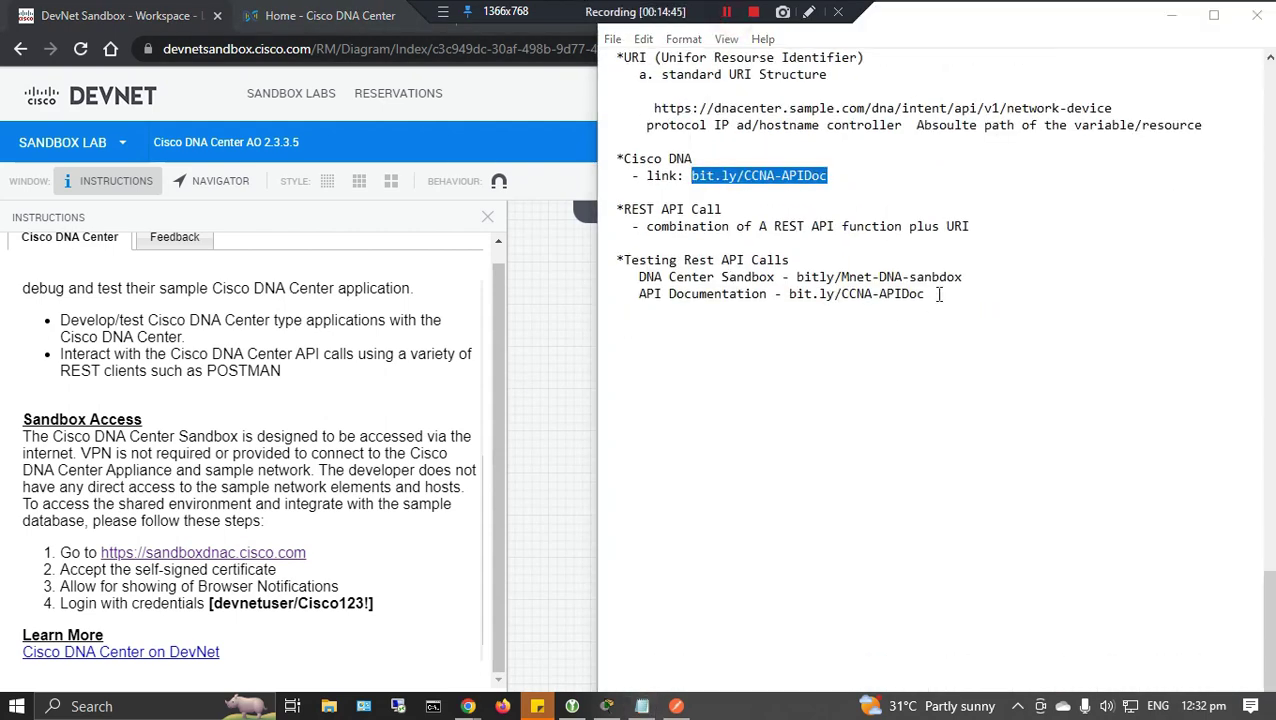
left_click(936, 293)
key("Return")
key("Return")
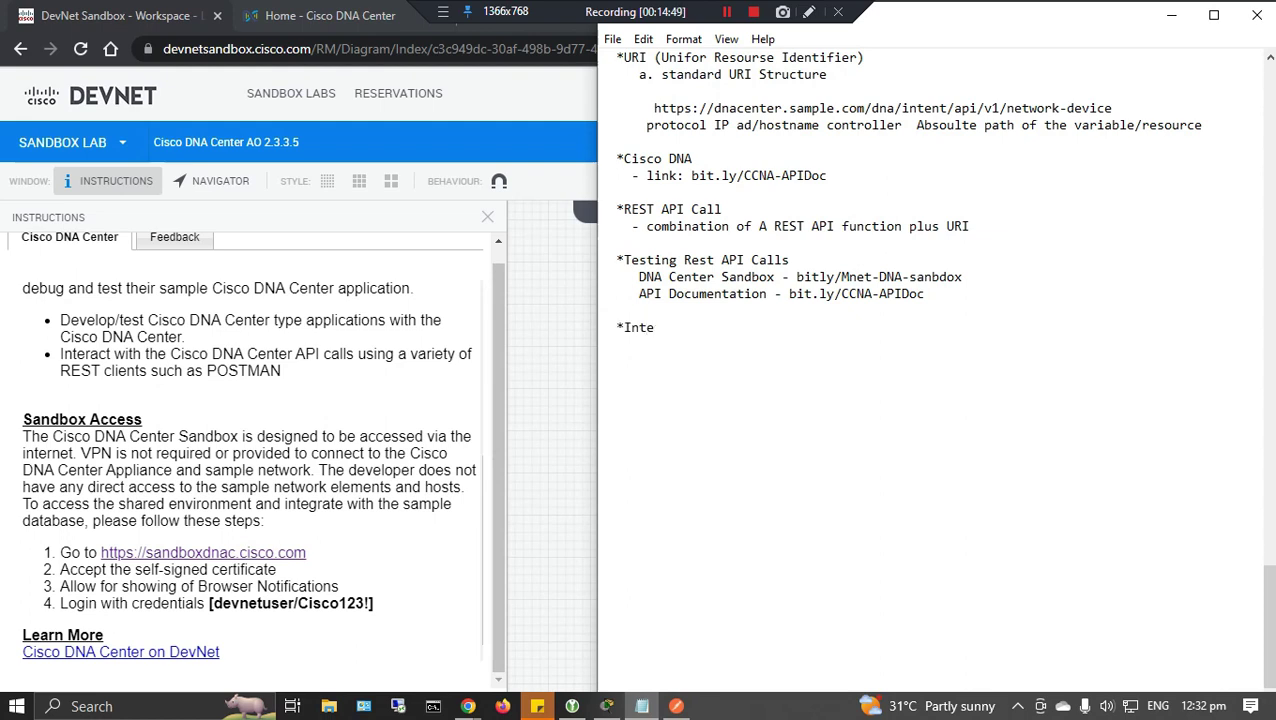
type("*Interpreting JSON Data")
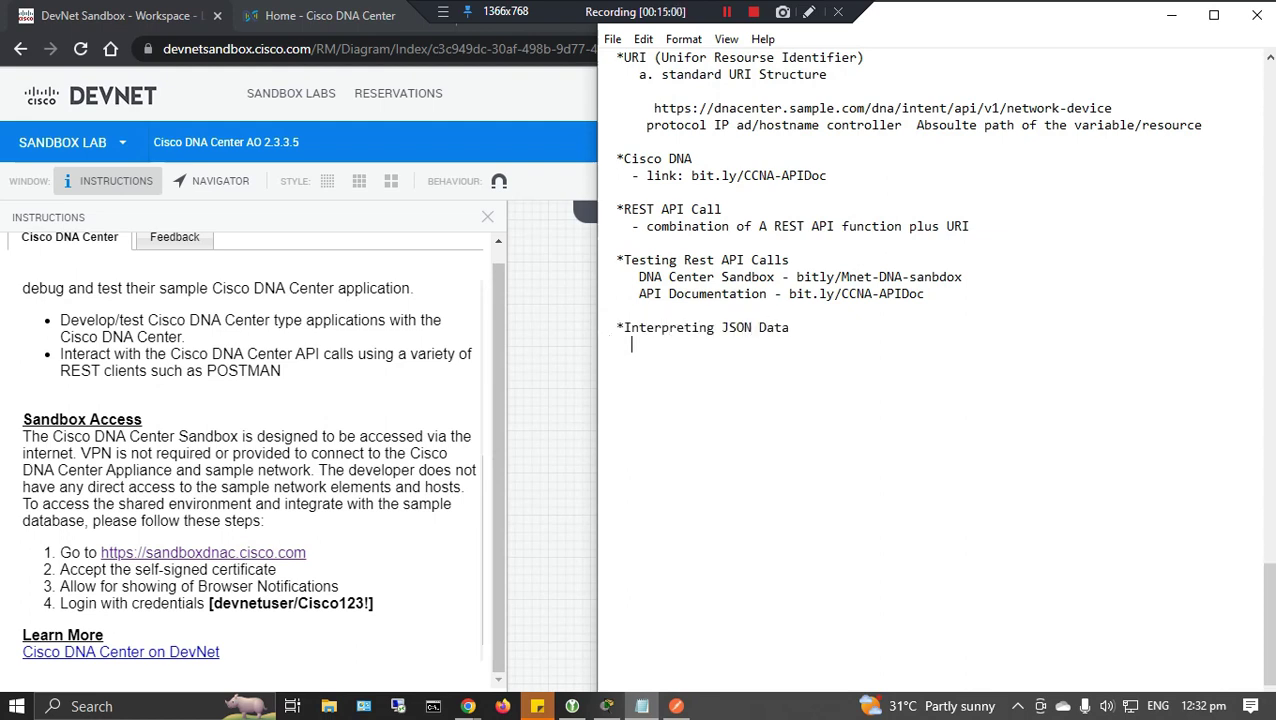
type(" JSON")
key("BackSpace")
key("BackSpace")
key("BackSpace")
key("BackSpace")
key("BackSpace")
key("BackSpace")
type("*JSON")
key("Return")
Define JSON as Javascript Object Notation and a Data Formatting Language, listing four elements: key, value, object, array.
type("- Javascript Object Notation")
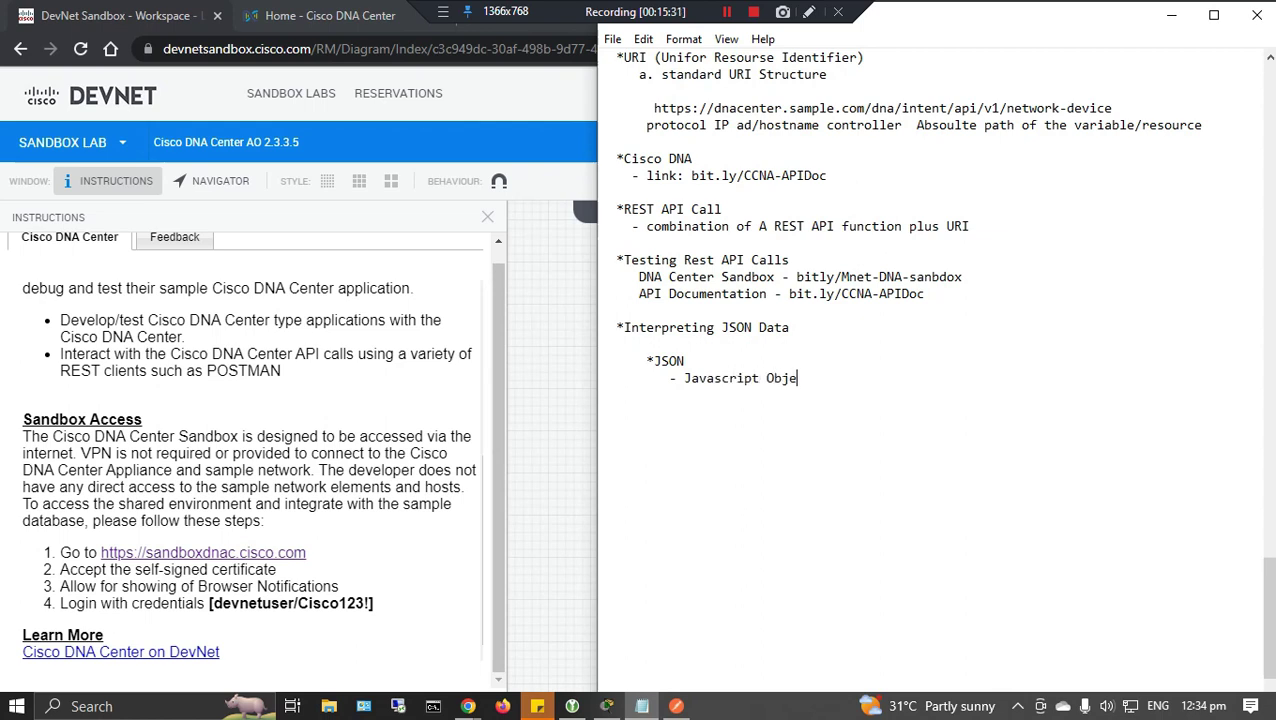
key("Return")
type("- Data Formatting Language")
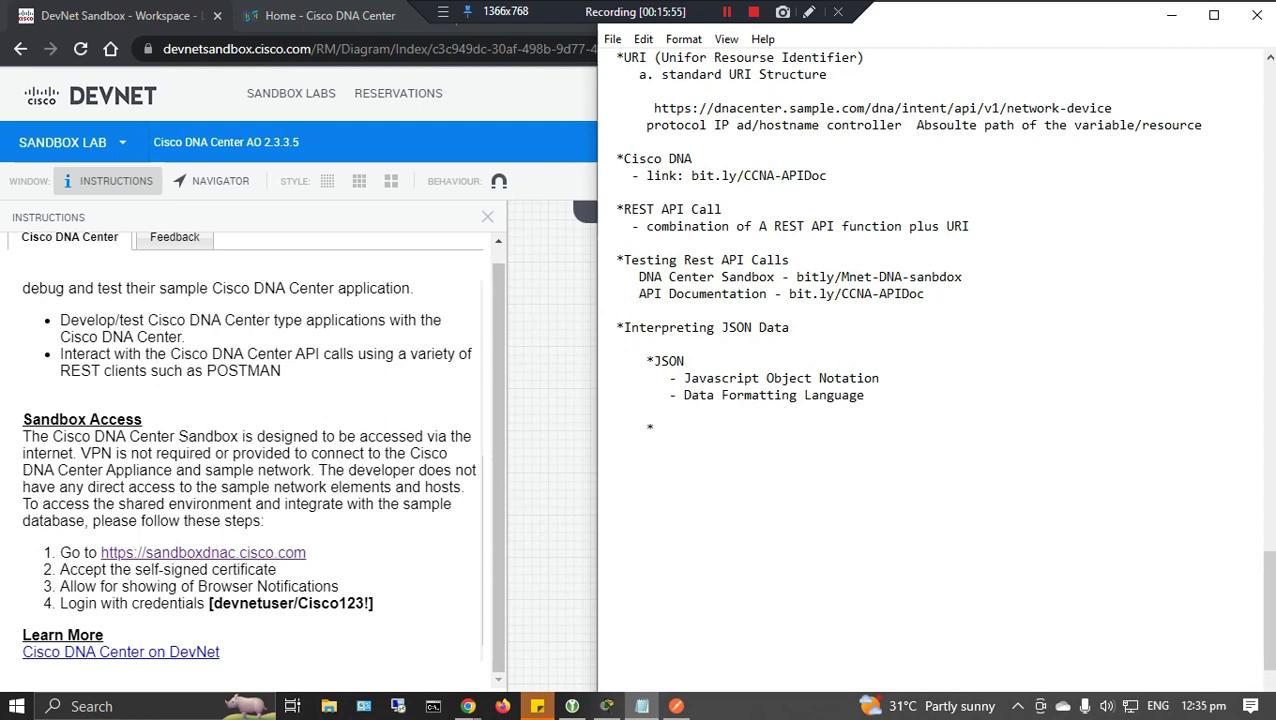
type(": Vlau")
type("e Pair      *4 ")
type("Elements")
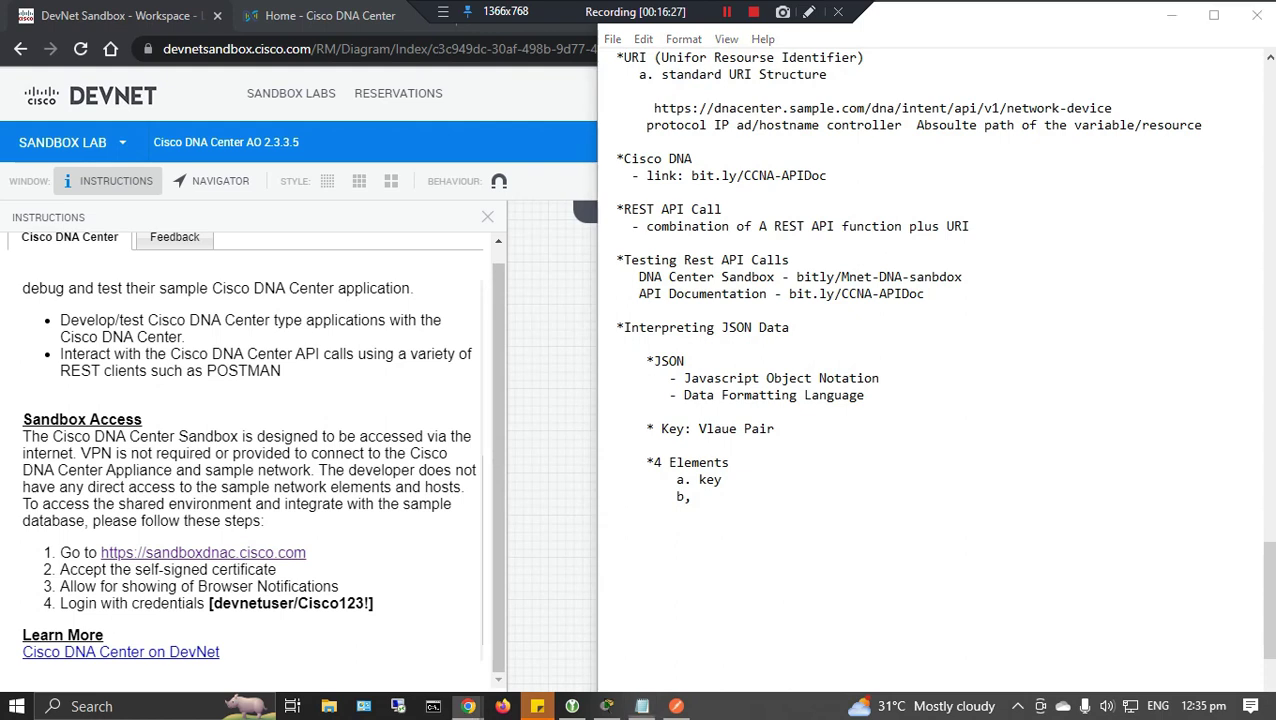
key("BackSpace")
key("BackSpace")
type(".")
type(" value     c. ")
type("object")
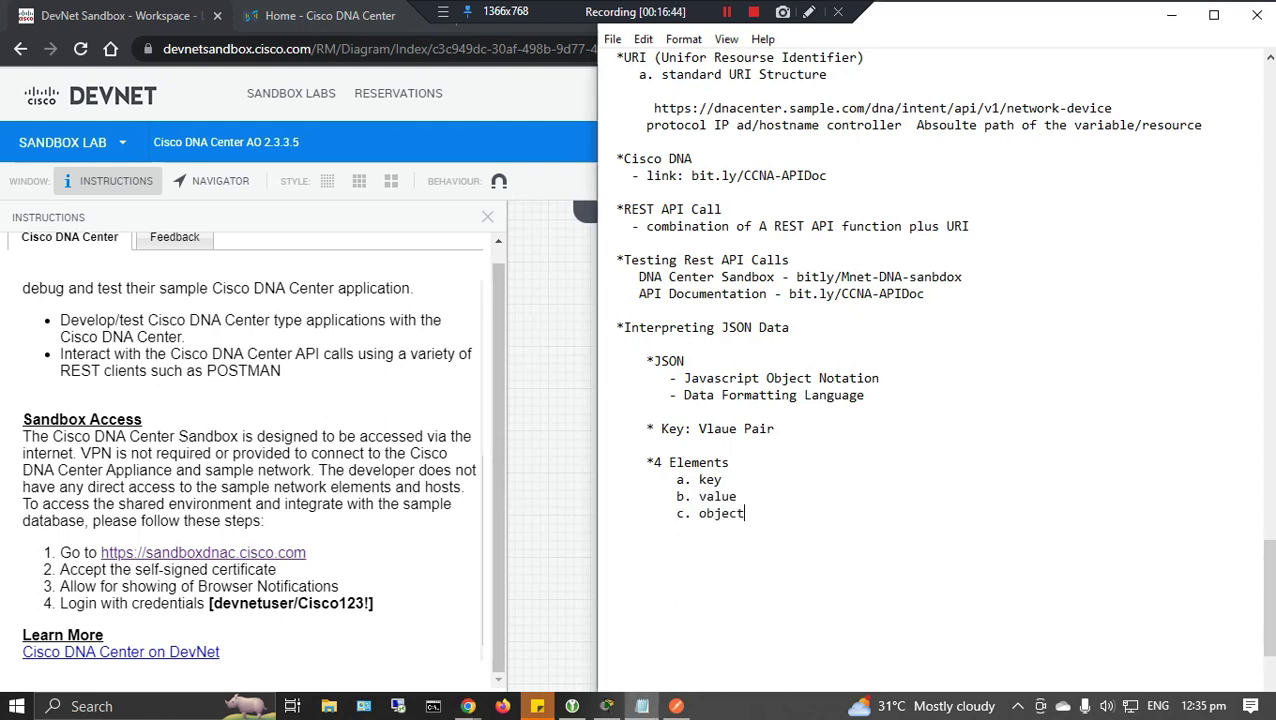
type("     d. array")
Add key-value rules: keys enclosed in parentheses; values can be text or string, enclosed in parenthesis.
left_click(780, 428)
key("Return")
type("- Key is always enclosed in parentheses")
key("Return")
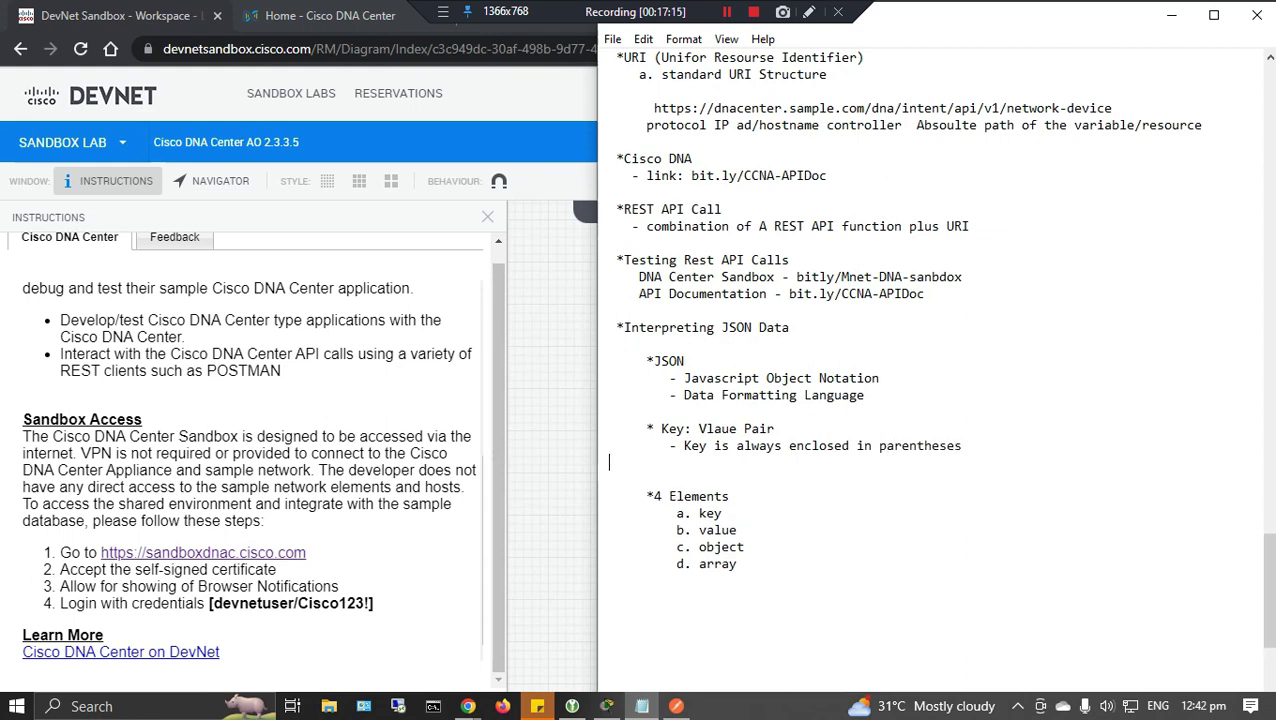
type("- Value can be a:")
key("Return")
type("Text or string")
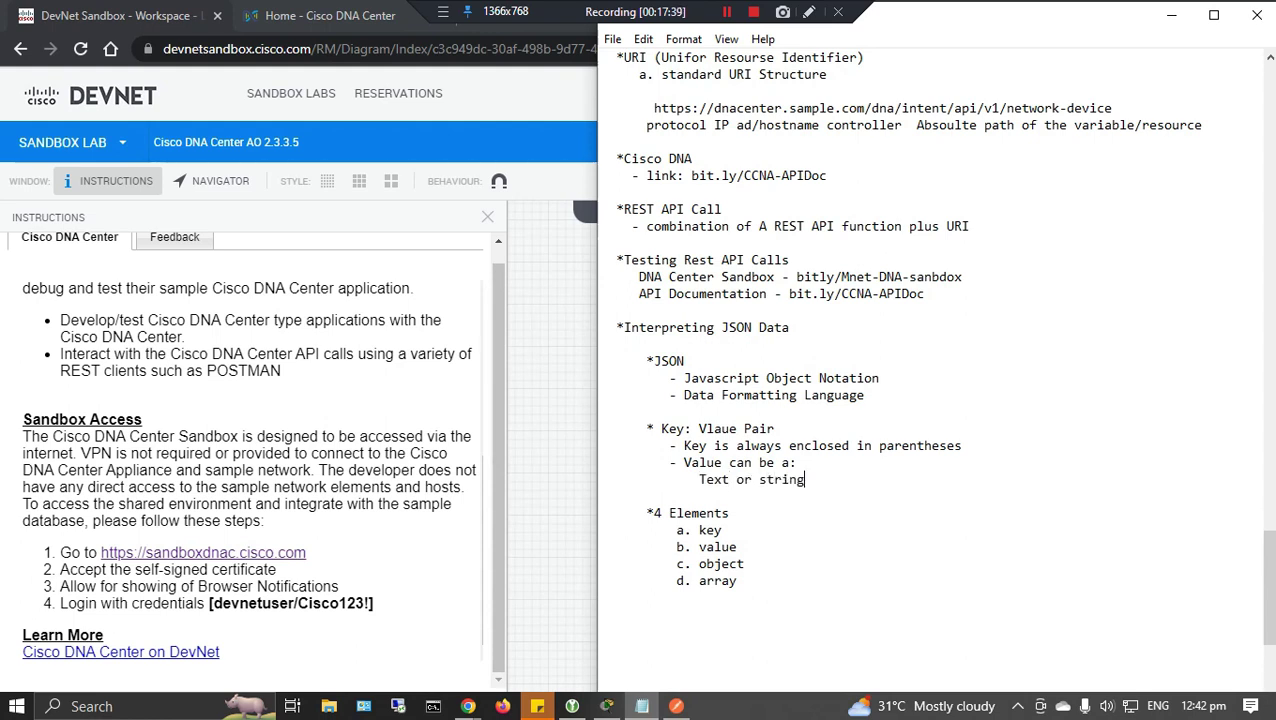
key("Return")
key("Return")
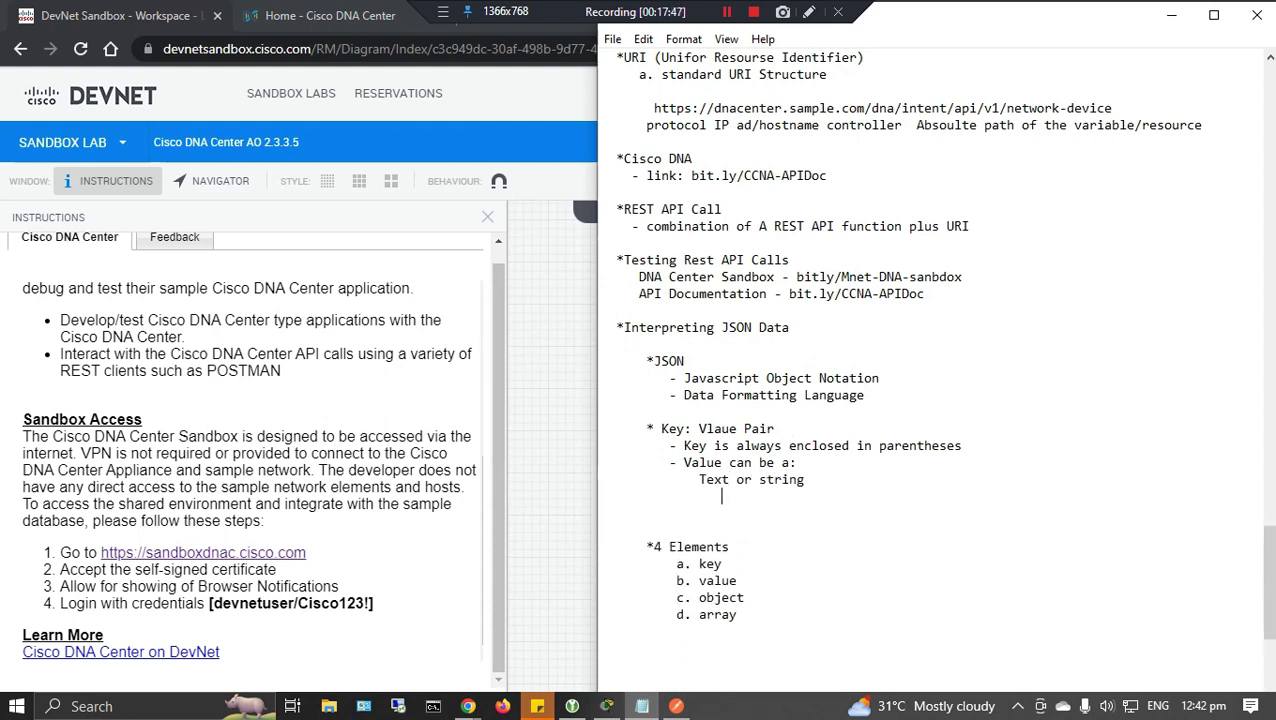
type("- must be enclosed inparenthe")
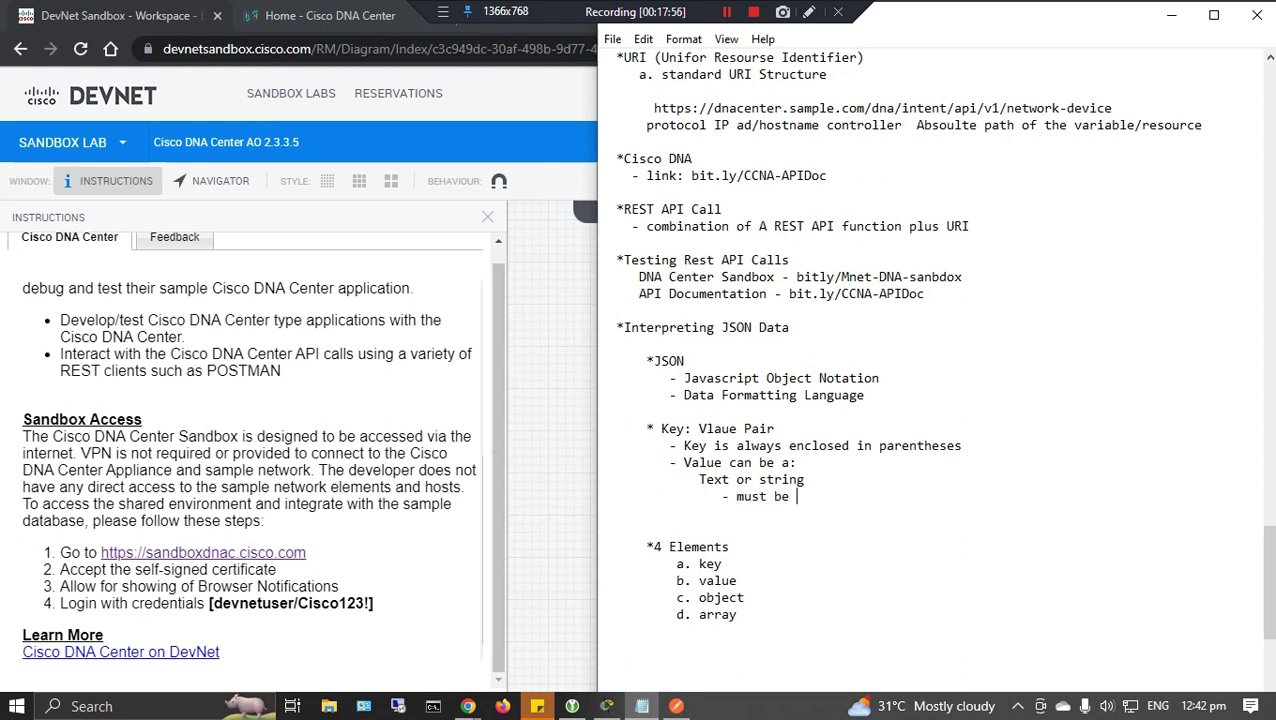